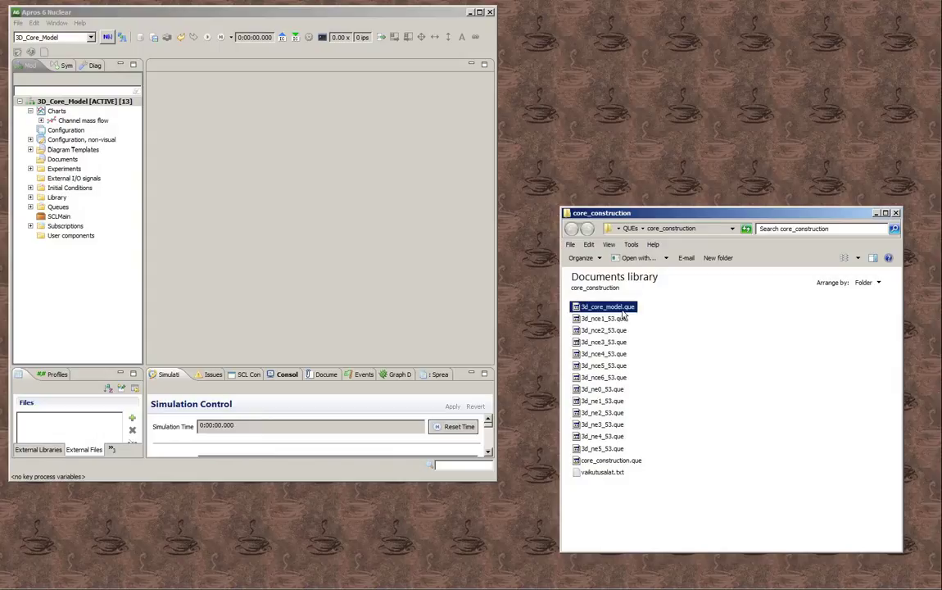
# Import the queue files from 3d_core_model.que through core_construction.que in the core_construction folder into the model's Queues folder.
pyautogui.hotkey('shift', 'Down')
pyautogui.hotkey('shift', 'Down')
pyautogui.hotkey('shift', 'Down')
pyautogui.hotkey('shift', 'Down')
pyautogui.hotkey('shift', 'Down')
pyautogui.hotkey('shift', 'Down')
pyautogui.hotkey('shift', 'Down')
pyautogui.hotkey('shift', 'Down')
pyautogui.hotkey('shift', 'Down')
pyautogui.hotkey('shift', 'Down')
pyautogui.hotkey('shift', 'Down')
pyautogui.hotkey('shift', 'Down')
pyautogui.hotkey('shift', 'Down')
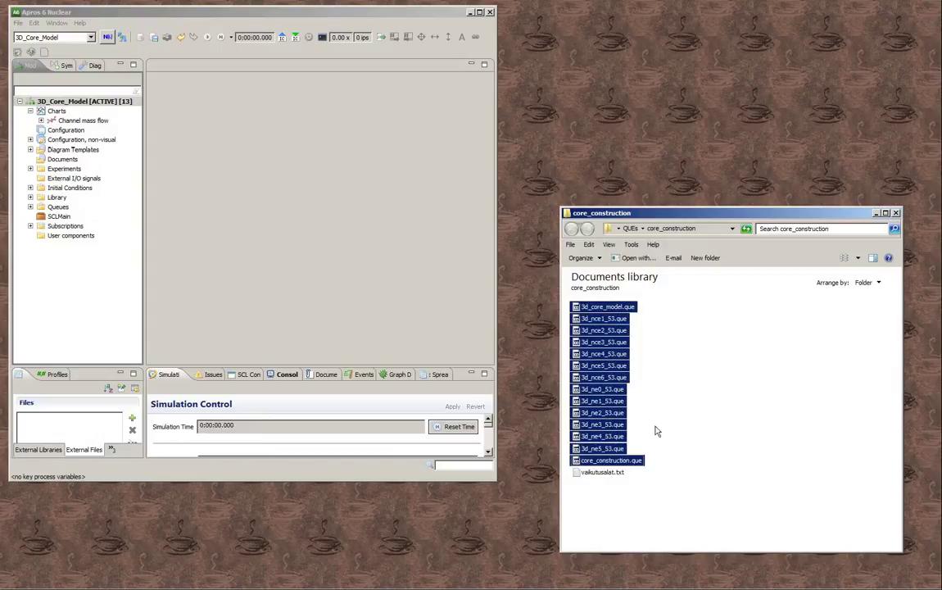
pyautogui.moveTo(604, 392); pyautogui.dragTo(87, 210)
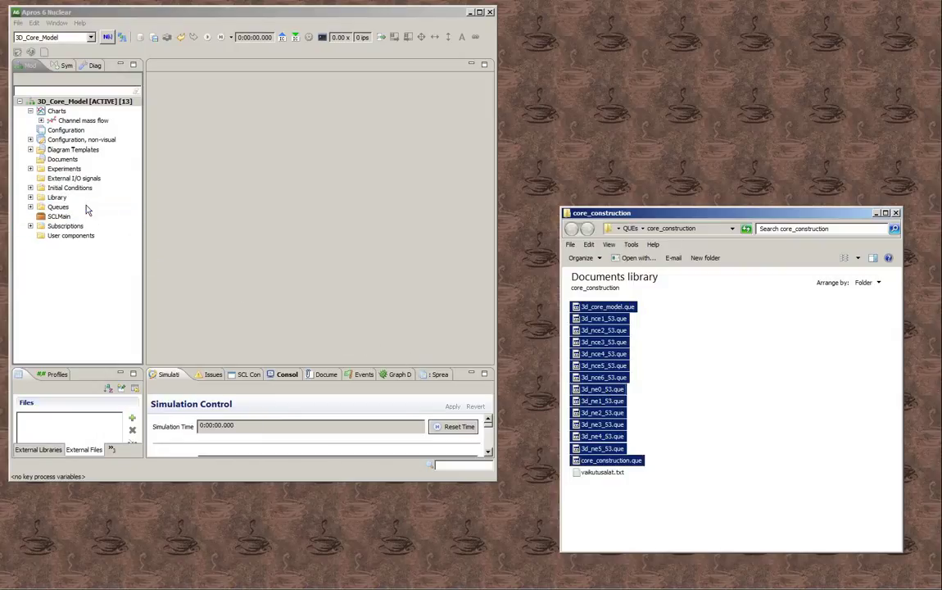
# Review the contents of core_construction.que from the Queues folder in the Queue Editor and close it.
pyautogui.click(479, 11)
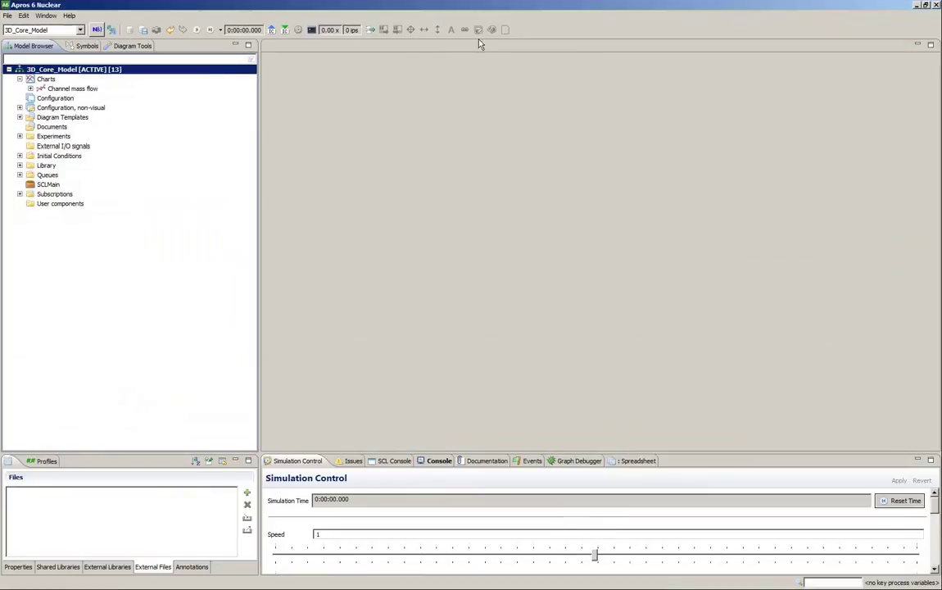
pyautogui.click(20, 174)
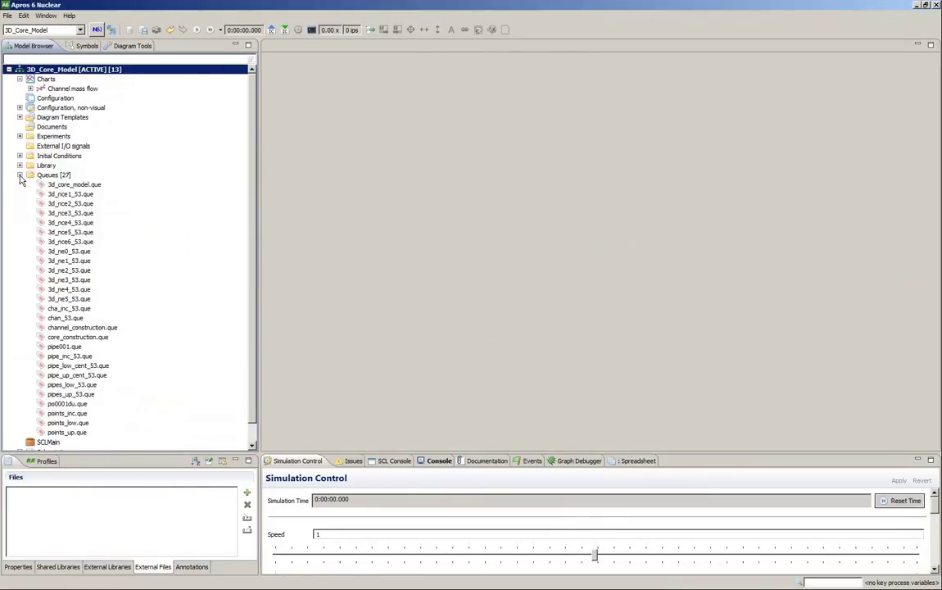
pyautogui.rightClick(87, 338)
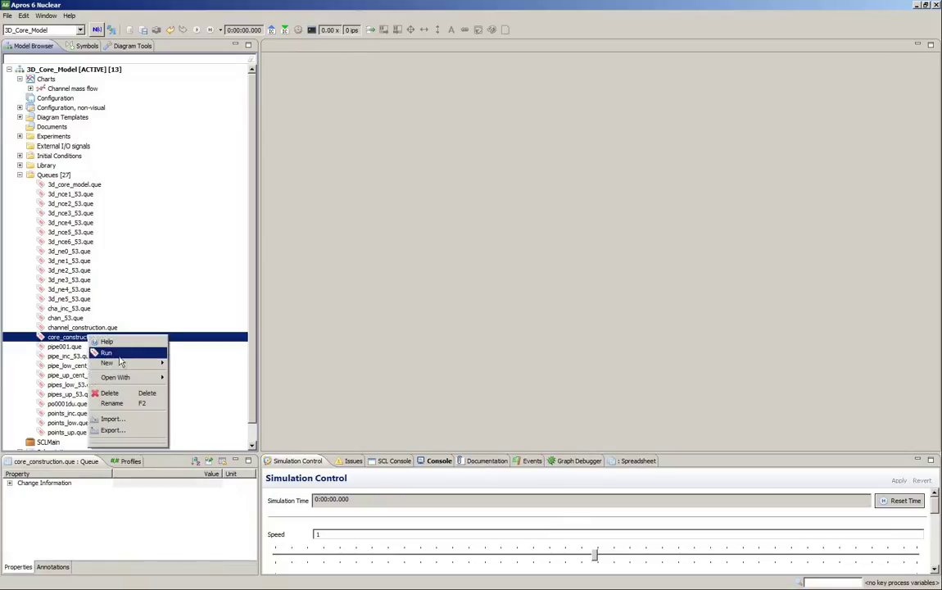
pyautogui.moveTo(137, 377)
pyautogui.click(179, 378)
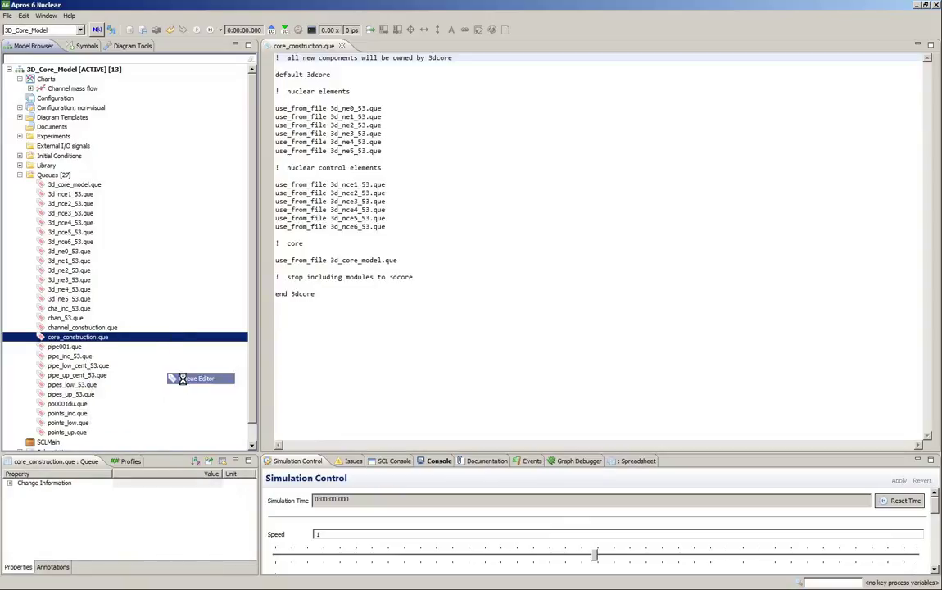
pyautogui.click(424, 69)
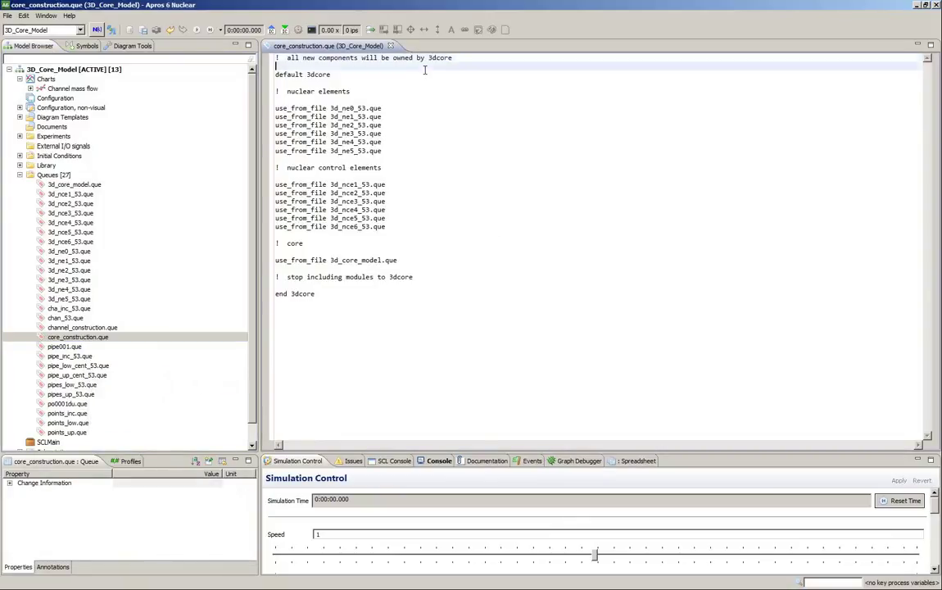
pyautogui.click(354, 75)
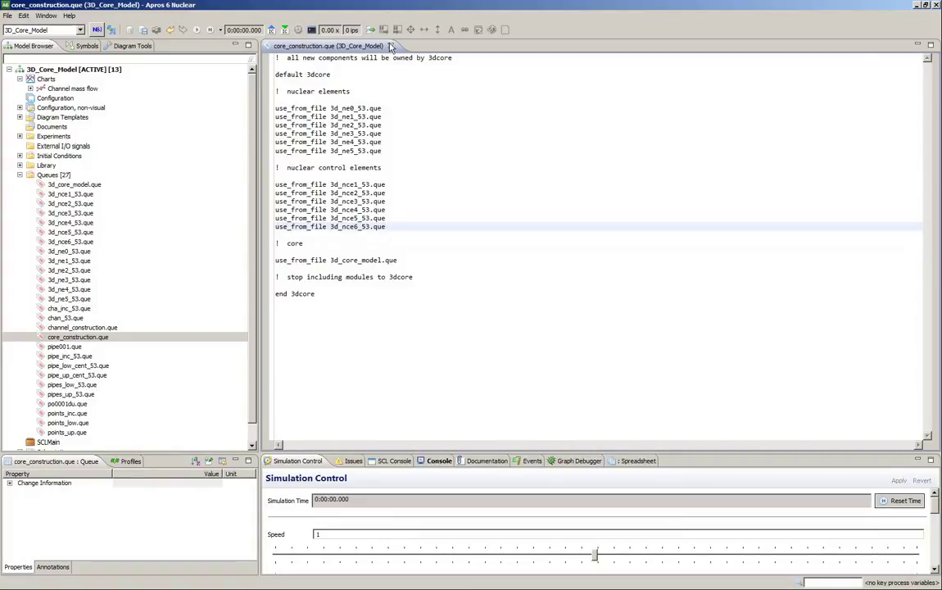
pyautogui.click(391, 46)
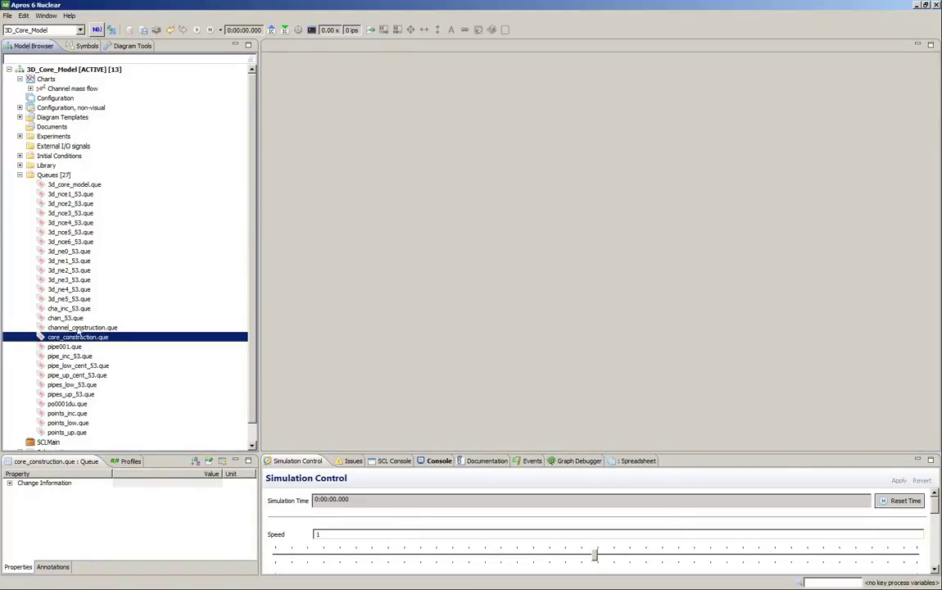
# Run the core_construction.que queue.
pyautogui.click(73, 337)
pyautogui.press('Escape')
pyautogui.rightClick(42, 340)
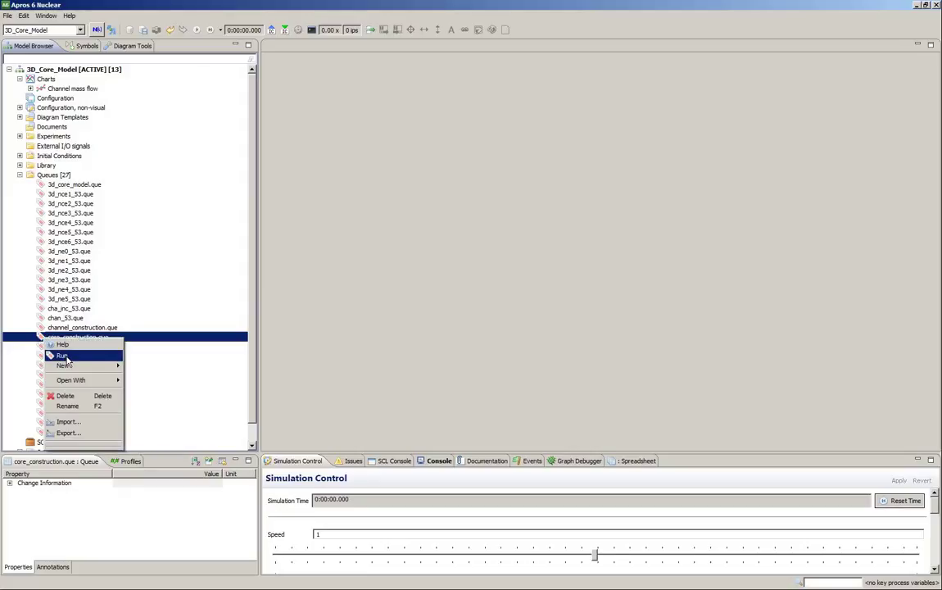
pyautogui.click(62, 355)
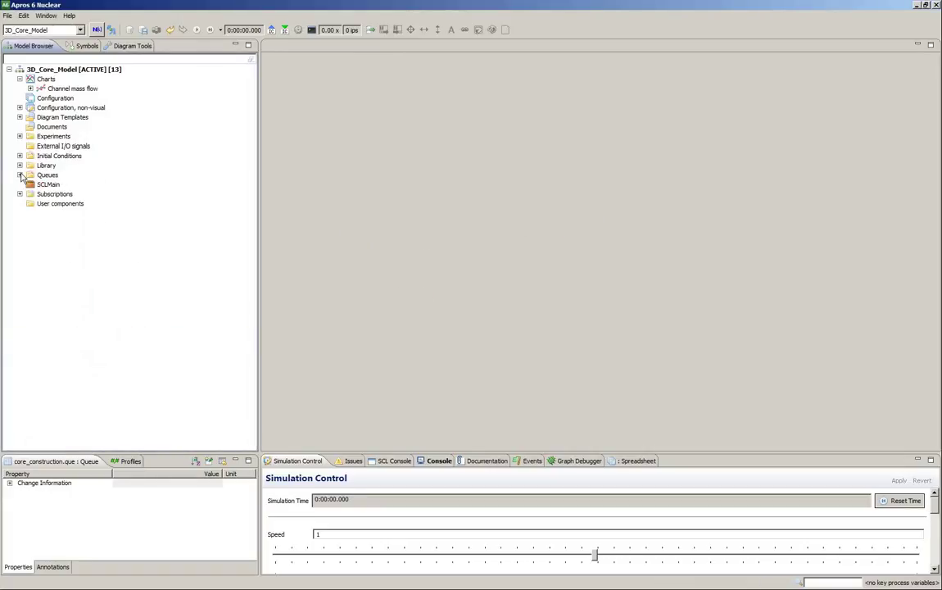
# Add a new composite under the non-visual configuration and name it 3D_Core.
pyautogui.click(20, 107)
pyautogui.click(36, 107)
pyautogui.rightClick(36, 107)
pyautogui.moveTo(76, 116)
pyautogui.click(134, 114)
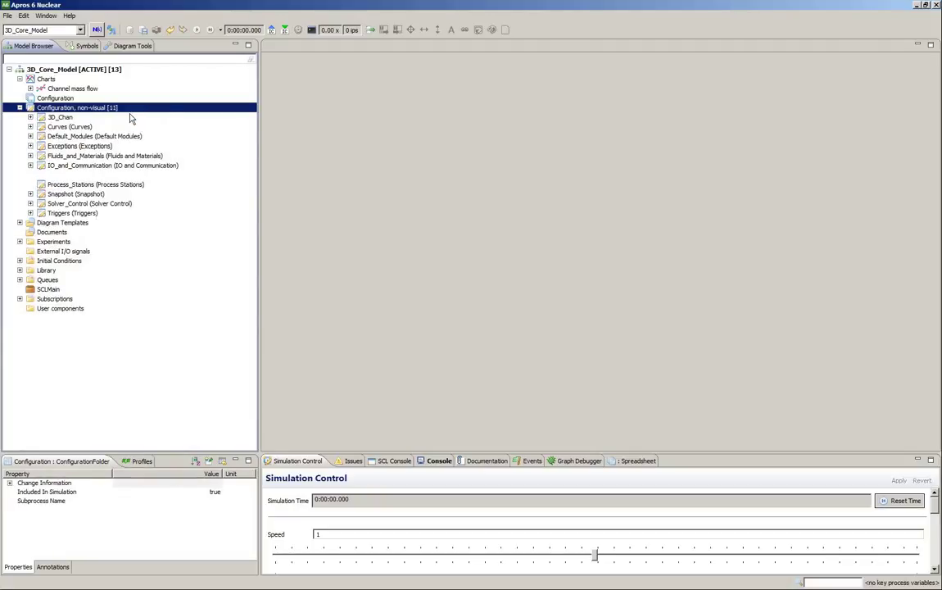
pyautogui.click(85, 175)
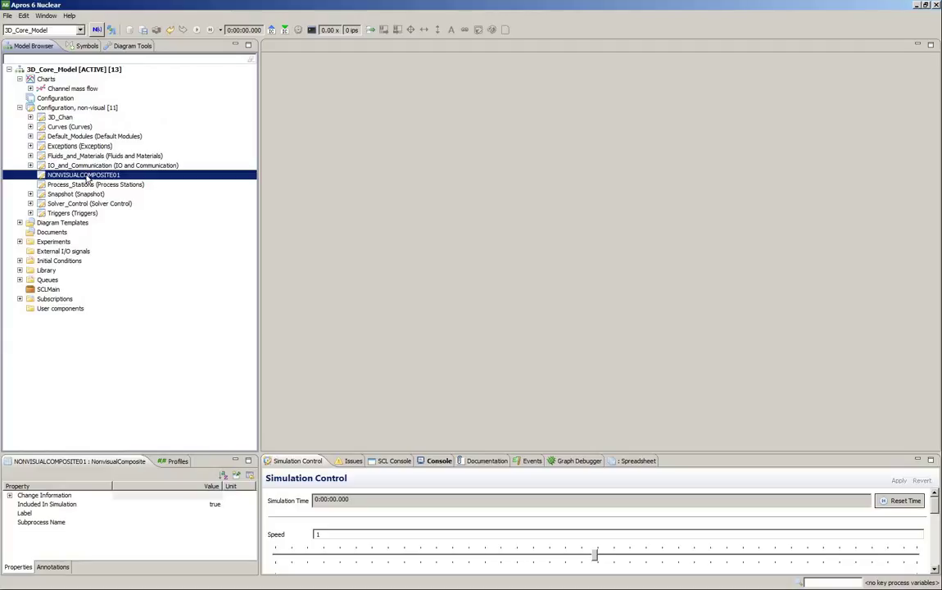
pyautogui.rightClick(87, 178)
pyautogui.click(126, 264)
pyautogui.write('3D_Core')
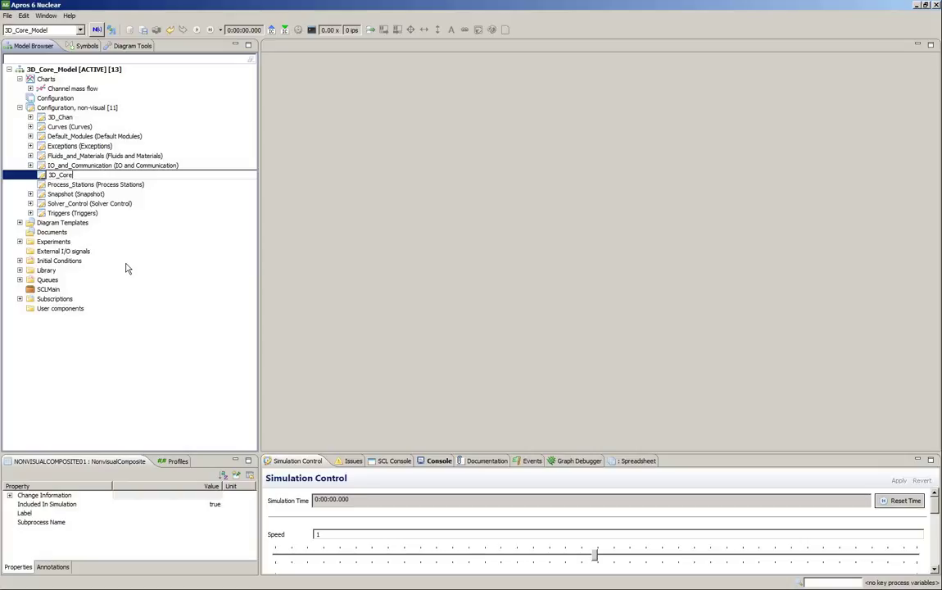
pyautogui.press('Return')
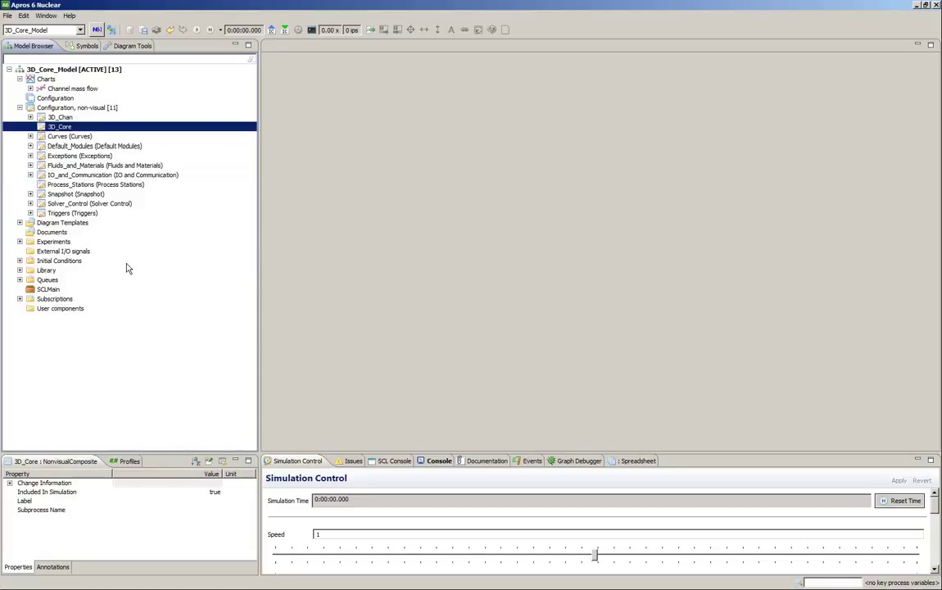
# Attach all existing modules matching name filter "nel" and parent filter "3d" to the 3D_Core composite.
pyautogui.rightClick(62, 131)
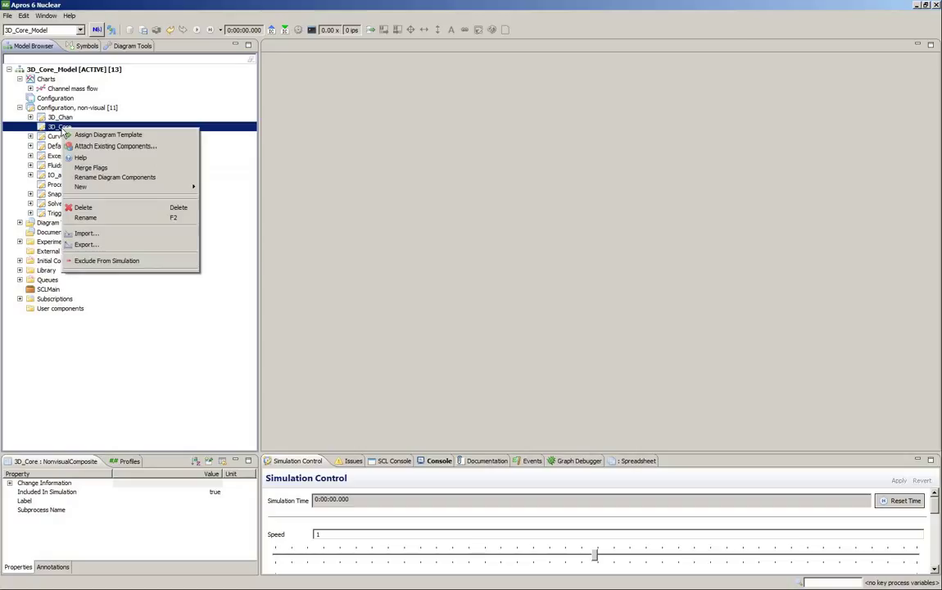
pyautogui.click(78, 140)
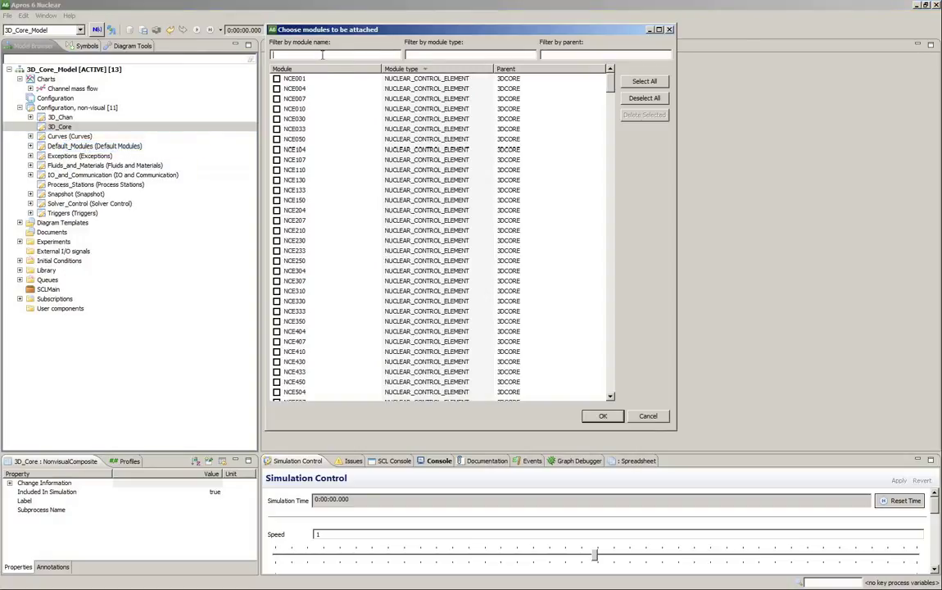
pyautogui.write('nel')
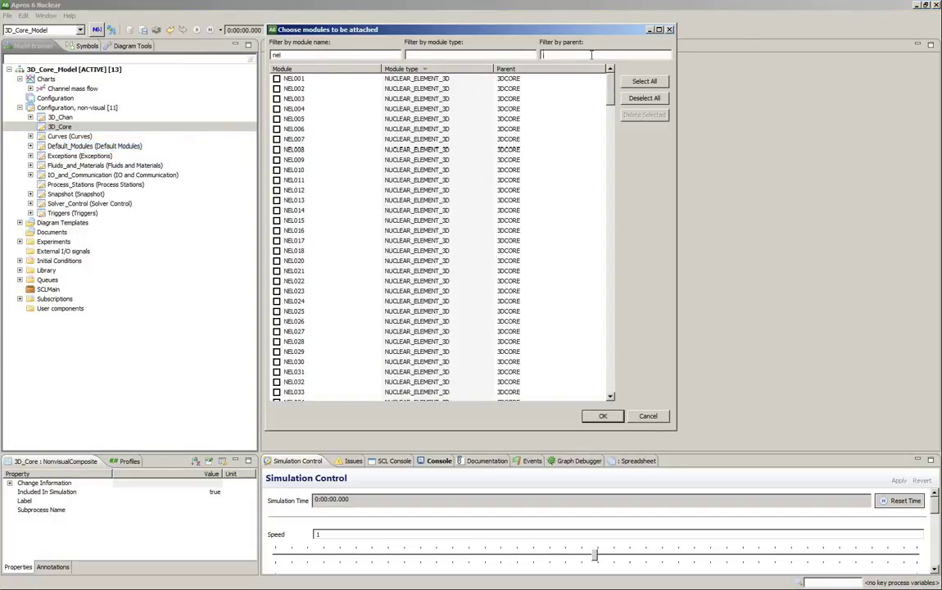
pyautogui.click(591, 55)
pyautogui.write('3d')
pyautogui.click(644, 81)
pyautogui.click(602, 415)
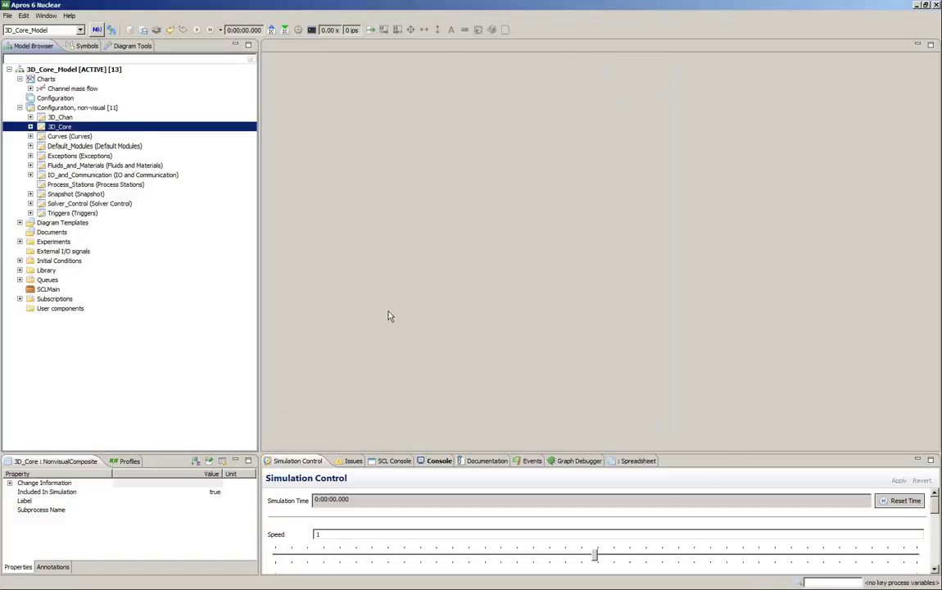
# Attach all existing modules matching name filter "nce" and parent filter "3d" to the 3D_Core composite.
pyautogui.click(30, 126)
pyautogui.click(32, 70)
pyautogui.rightClick(62, 129)
pyautogui.click(99, 141)
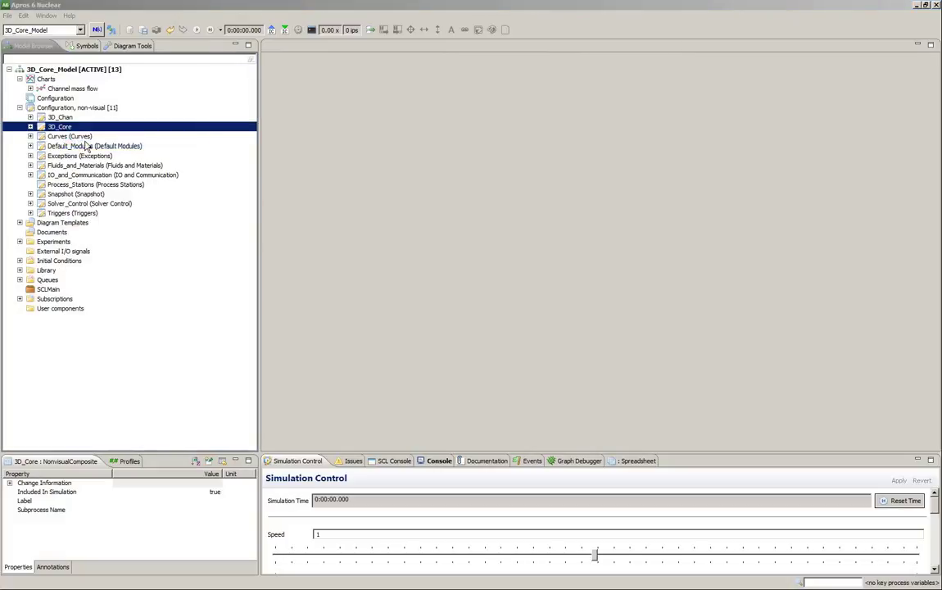
pyautogui.write('nce')
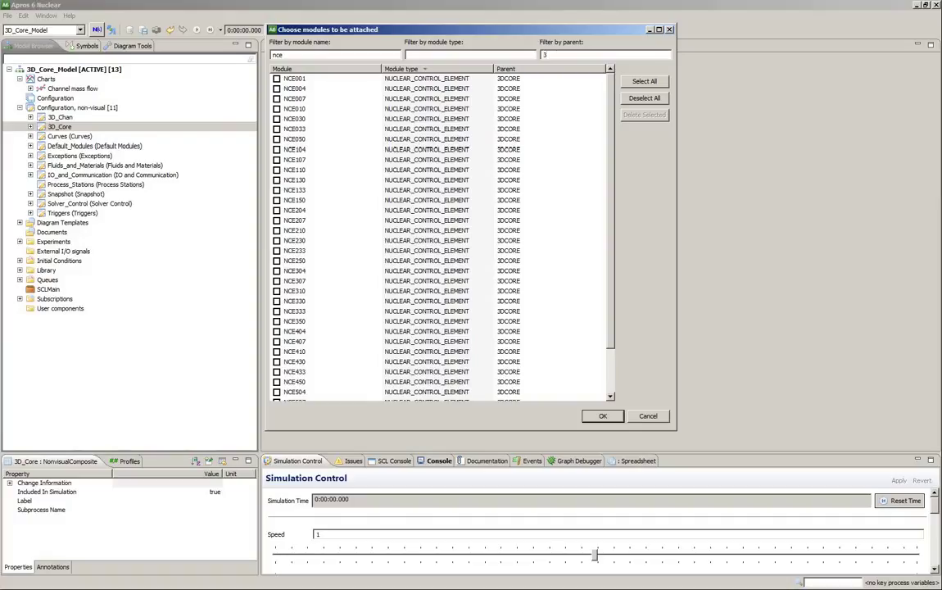
pyautogui.click(630, 83)
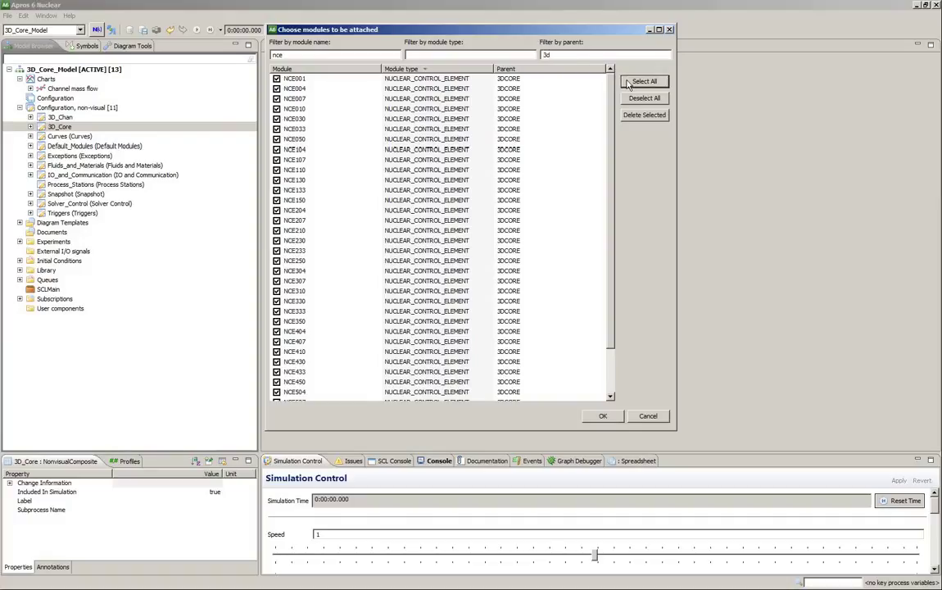
pyautogui.click(603, 416)
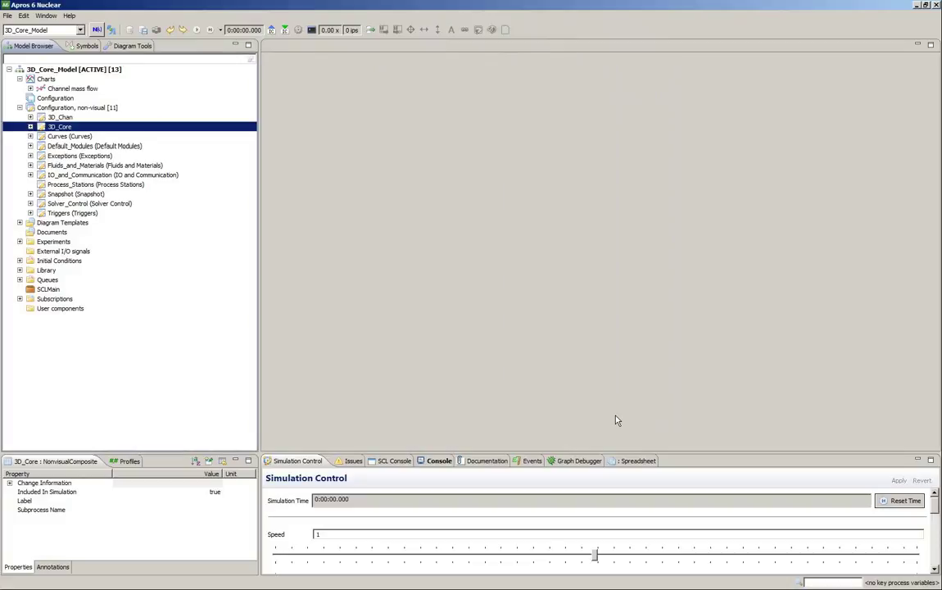
# Check the modules in the 3D_Core composite and attach the existing 3DCOREMODEL reactor module to it.
pyautogui.click(30, 127)
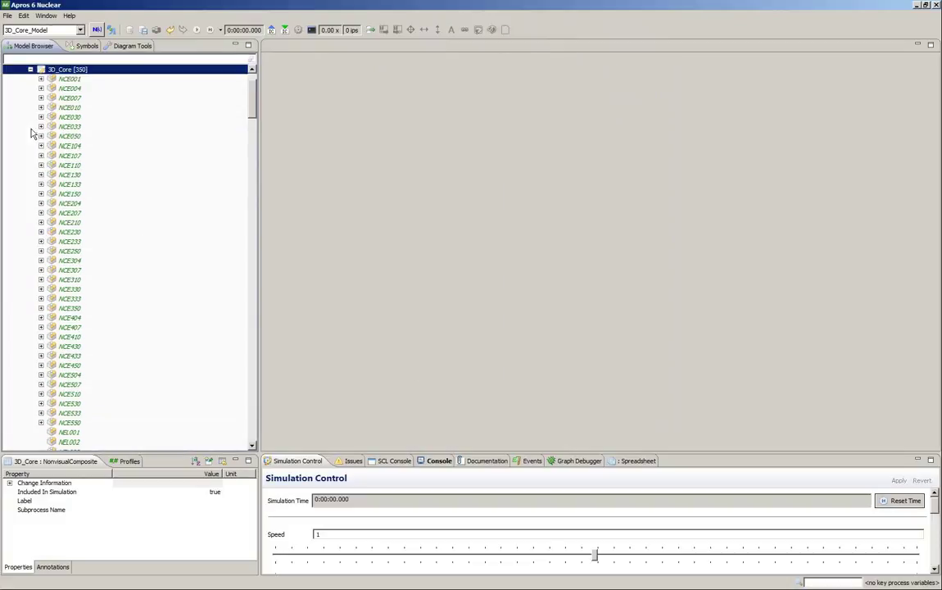
pyautogui.click(32, 67)
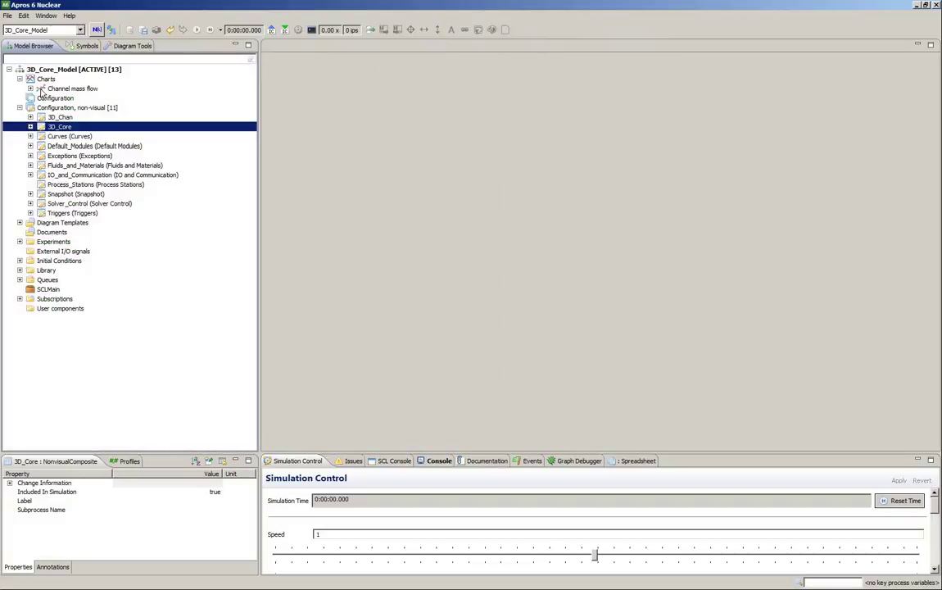
pyautogui.rightClick(72, 129)
pyautogui.click(98, 141)
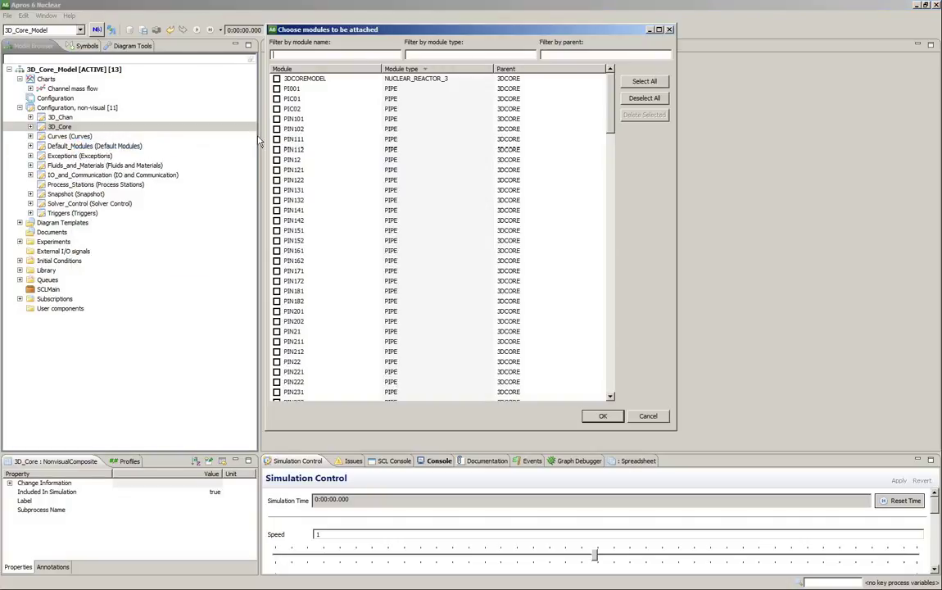
pyautogui.click(277, 79)
pyautogui.click(603, 416)
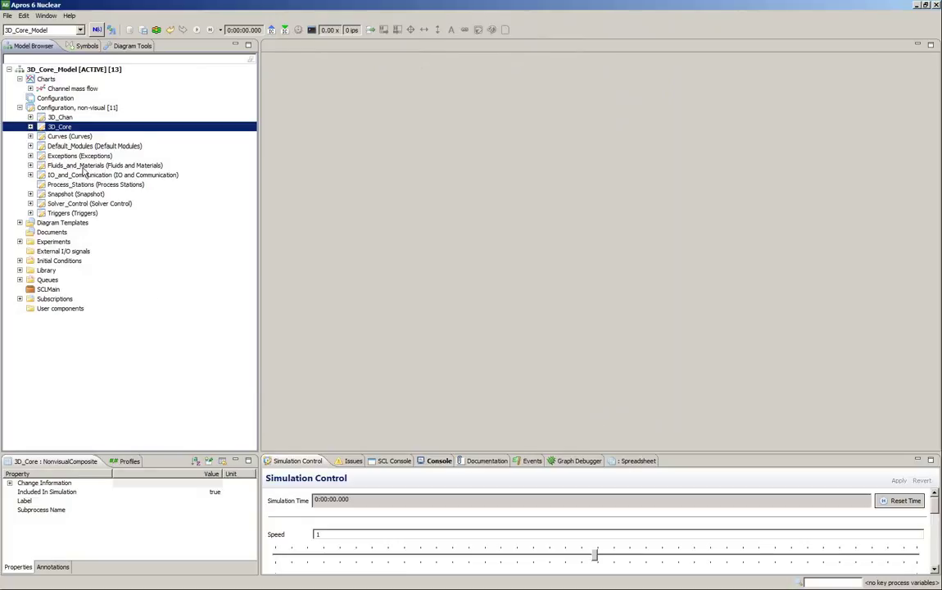
# Inspect the 3DCOREMODEL module inside the 3D_Core composite and collapse the composite again.
pyautogui.click(30, 126)
pyautogui.click(70, 80)
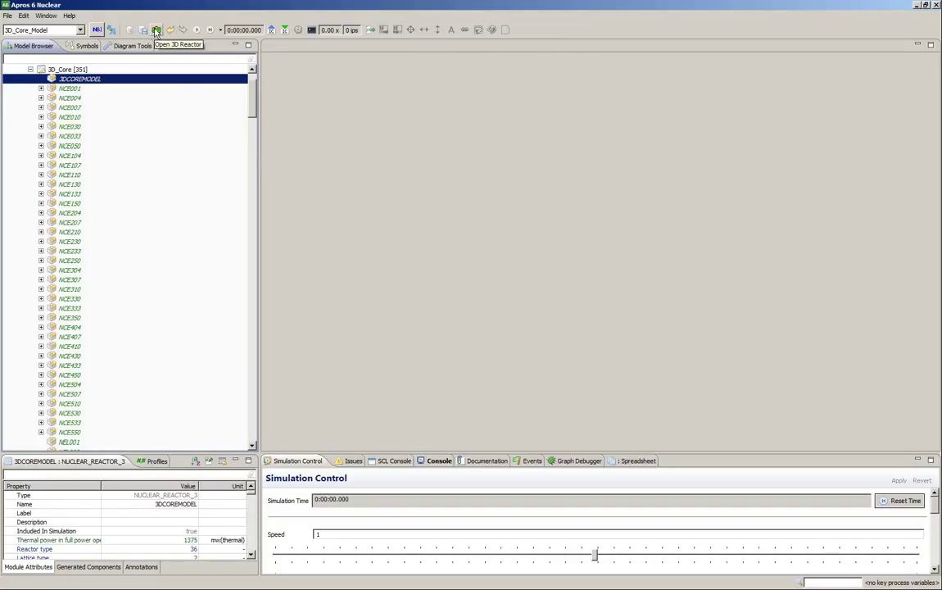
pyautogui.scroll(2, 225, 90)
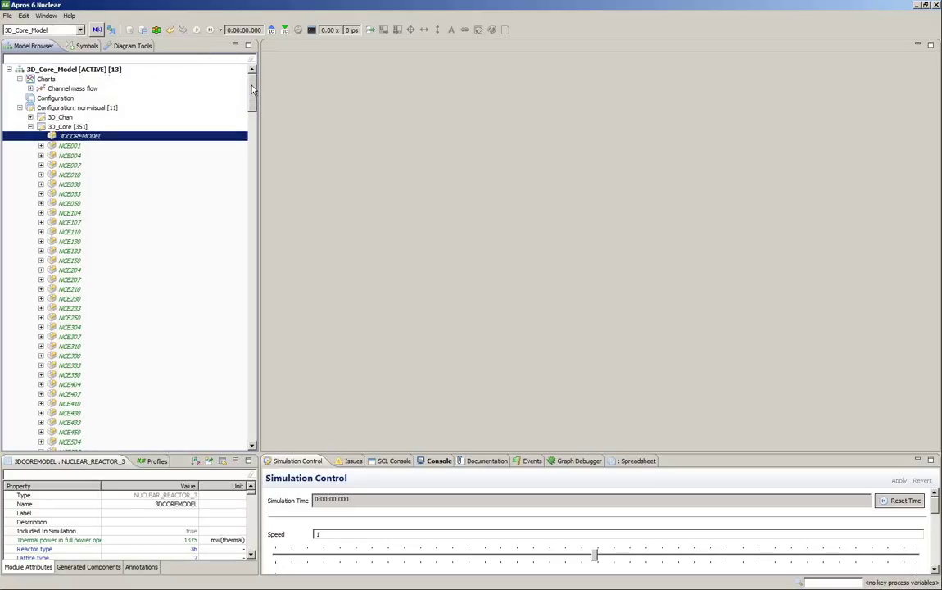
pyautogui.click(30, 127)
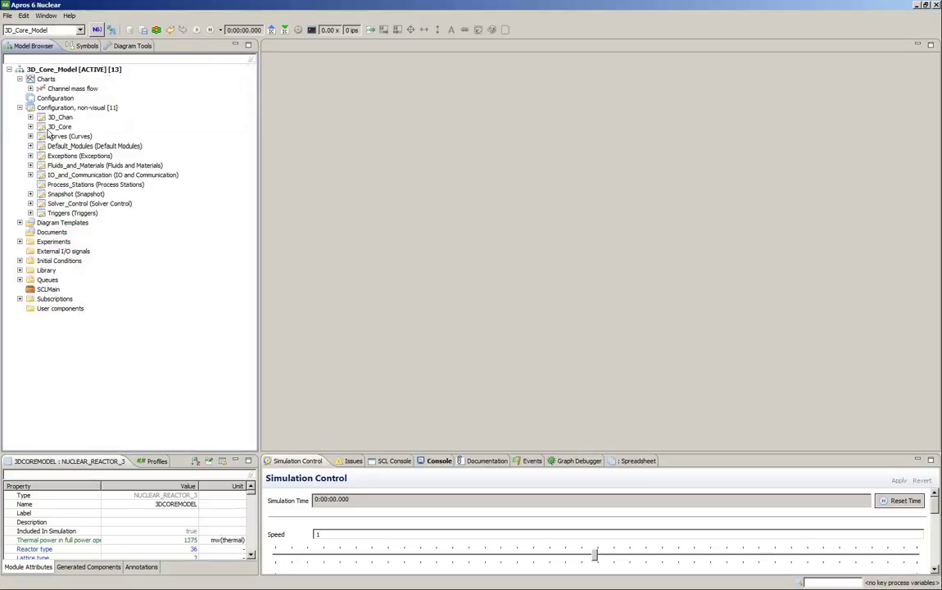
# Create a new chart in the Charts folder and name it "Reactor power".
pyautogui.click(46, 79)
pyautogui.rightClick(46, 79)
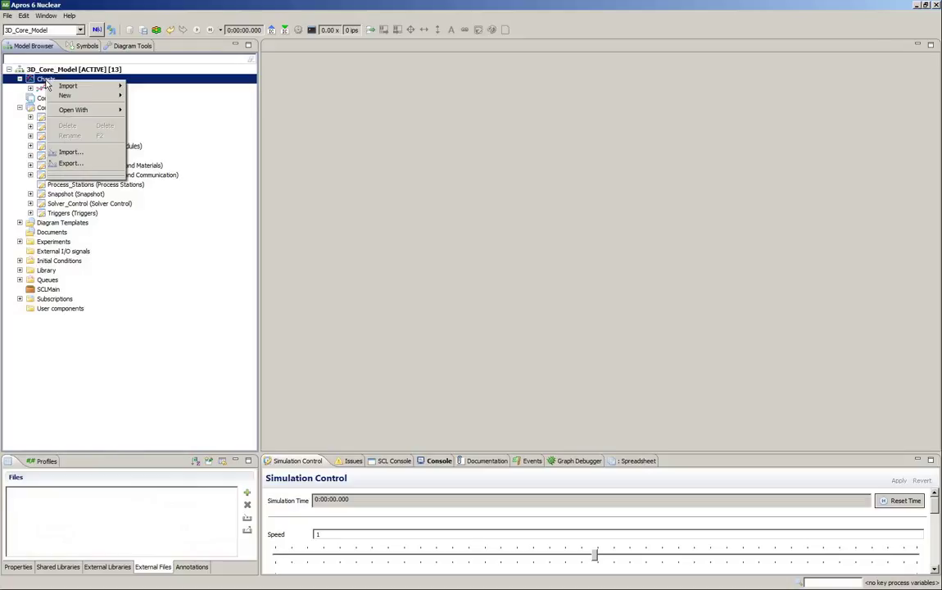
pyautogui.moveTo(82, 95)
pyautogui.click(136, 97)
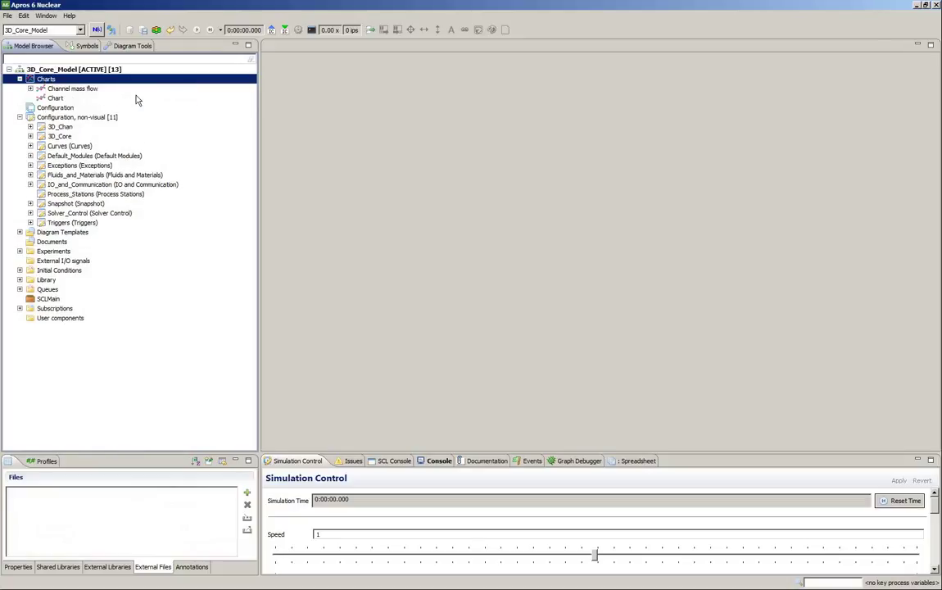
pyautogui.click(57, 99)
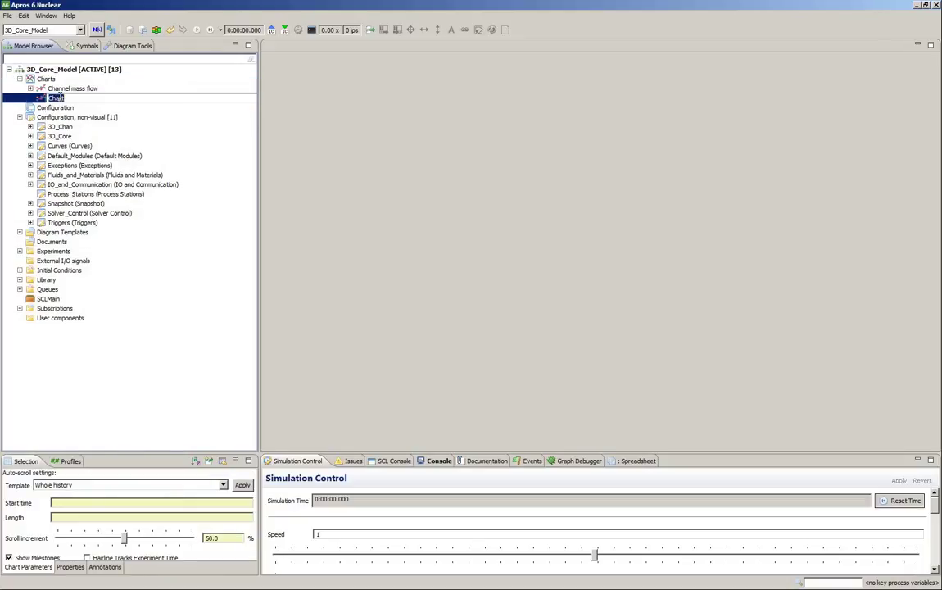
pyautogui.write('Reactor power')
pyautogui.press('Return')
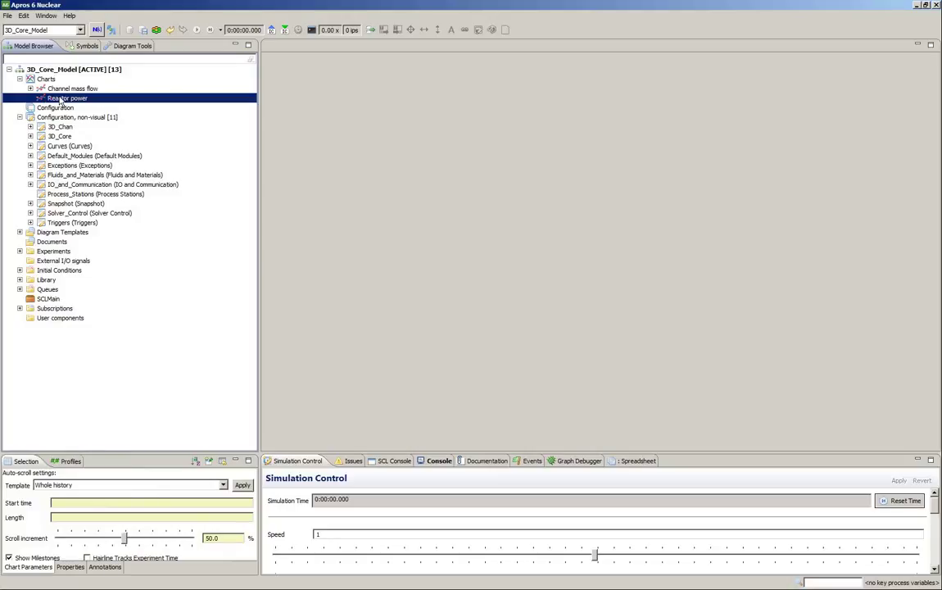
# Open the Reactor power chart in the Chart Viewer.
pyautogui.rightClick(60, 100)
pyautogui.moveTo(131, 141)
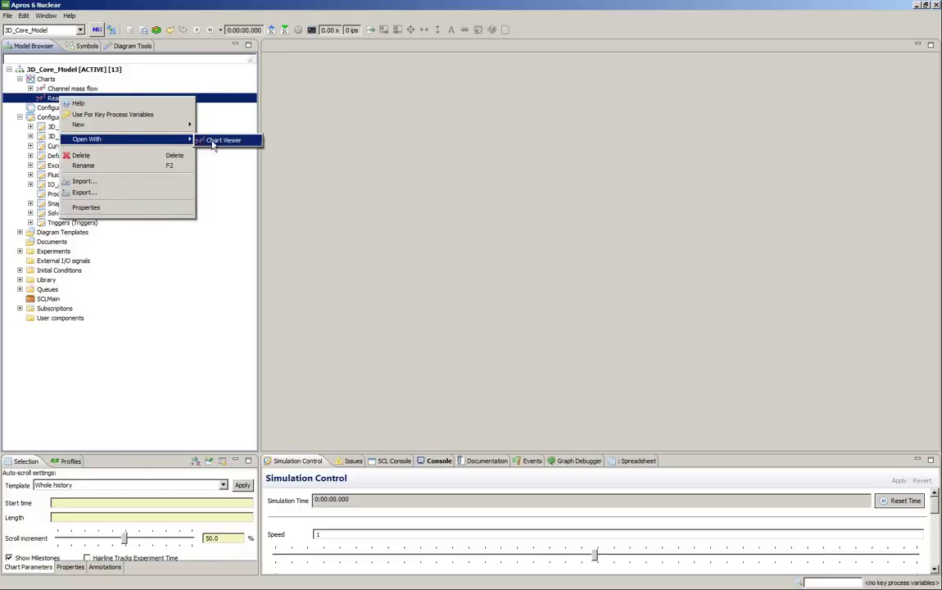
pyautogui.click(212, 144)
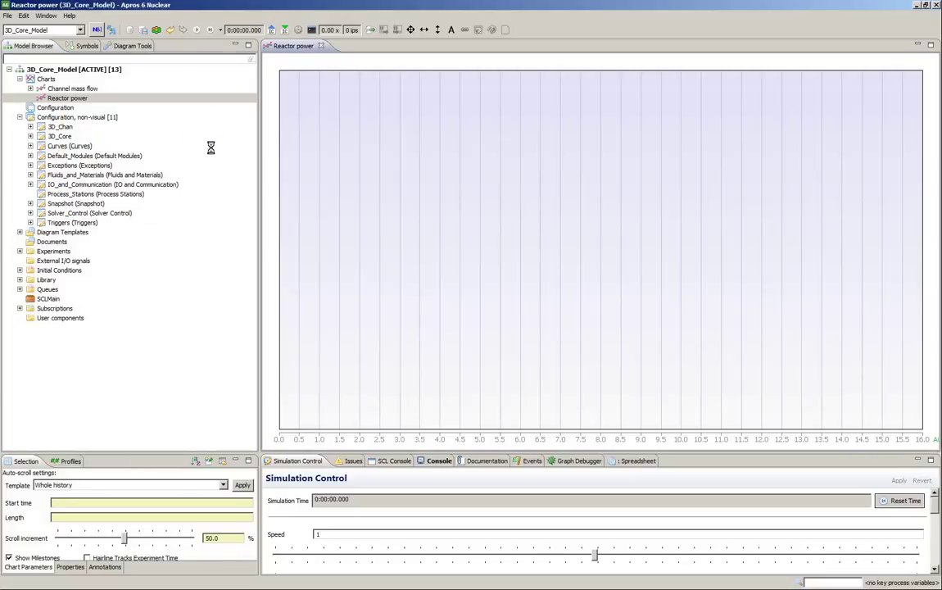
# Filter the 3DCOREMODEL attributes by "relative" and add its Relative power attribute to the Reactor power chart.
pyautogui.click(60, 137)
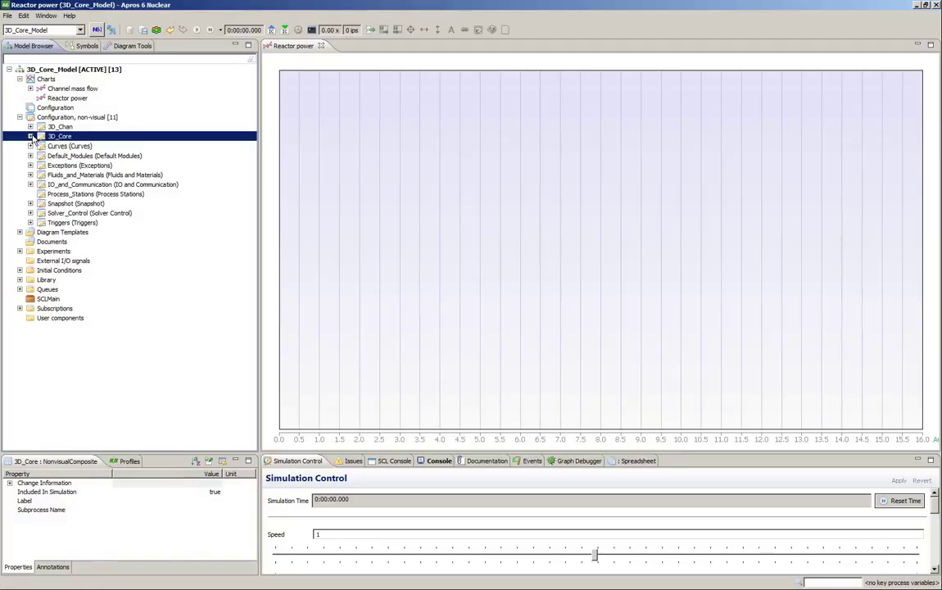
pyautogui.click(30, 136)
pyautogui.click(64, 78)
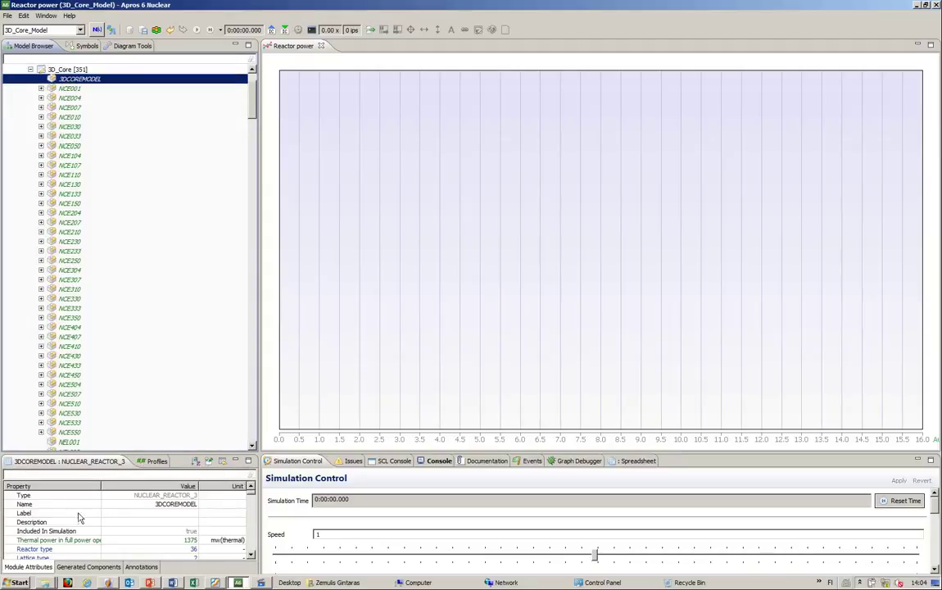
pyautogui.click(58, 475)
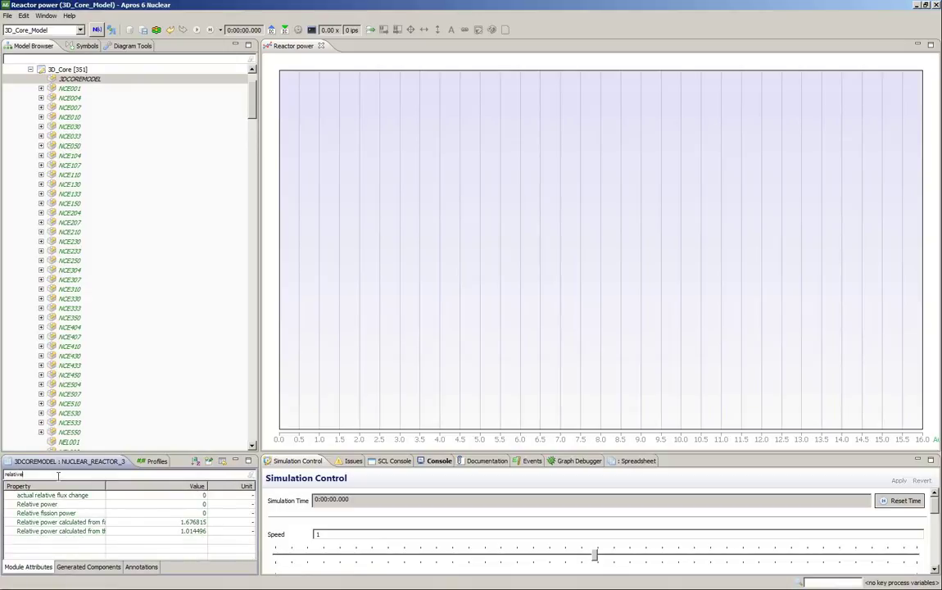
pyautogui.click(41, 503)
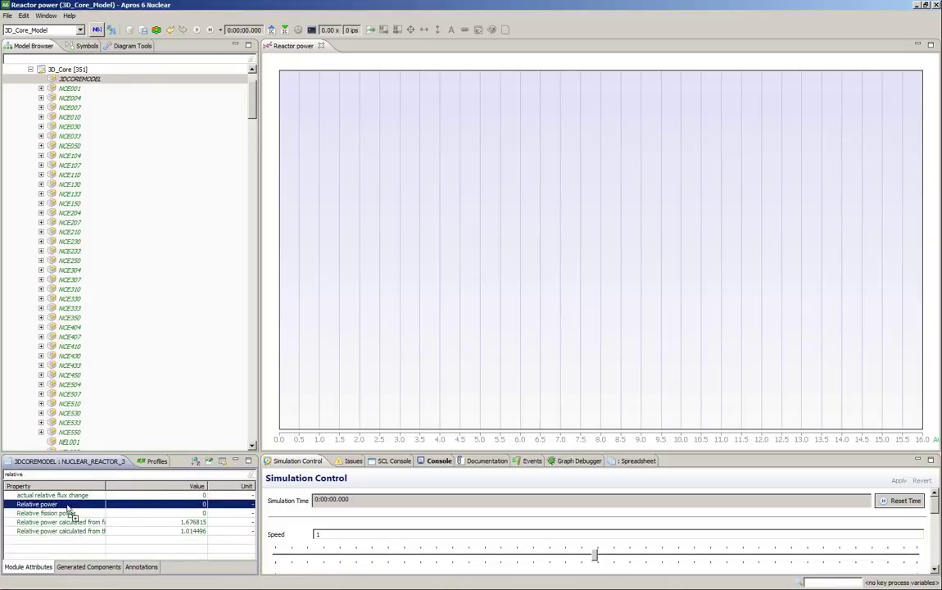
pyautogui.moveTo(671, 353); pyautogui.dragTo(674, 350)
pyautogui.click(518, 351)
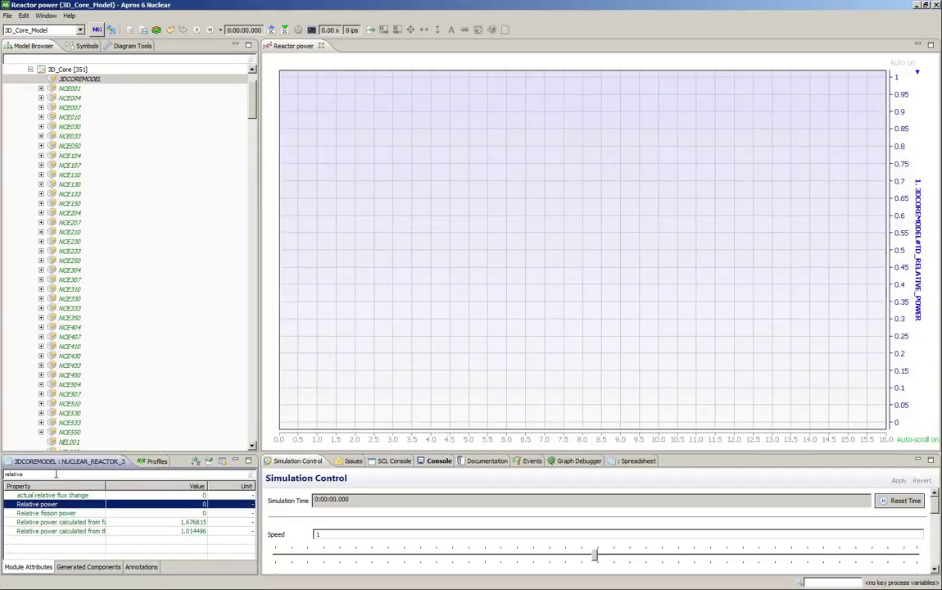
# Clear the attribute filter and collapse the non-visual configuration in the model tree.
pyautogui.doubleClick(59, 475)
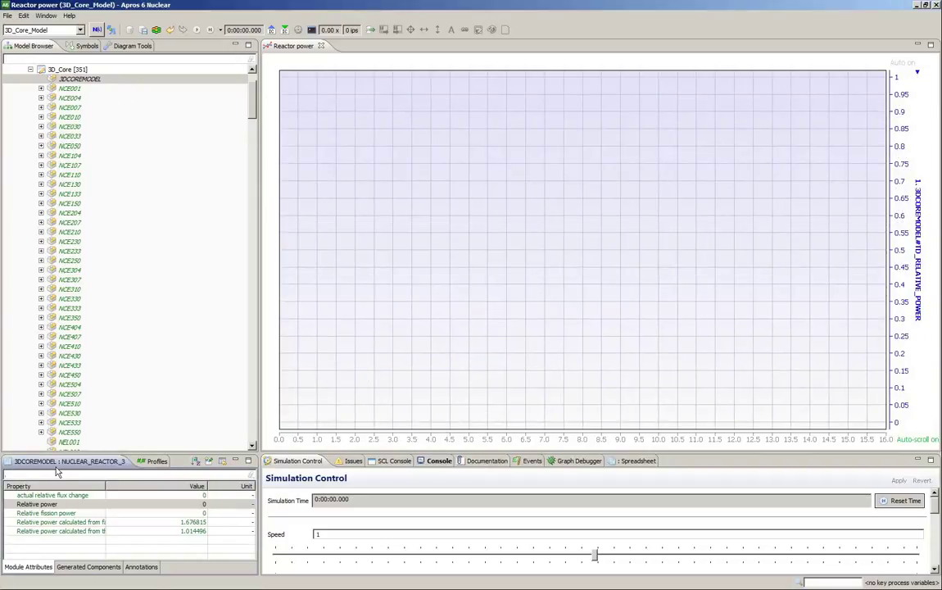
pyautogui.press('BackSpace')
pyautogui.scroll(3, 254, 94)
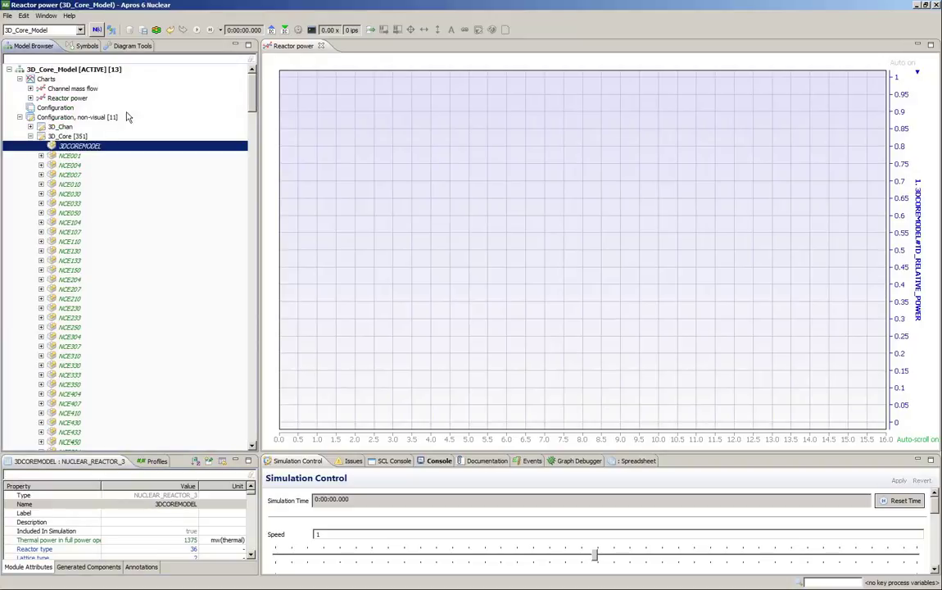
pyautogui.click(20, 118)
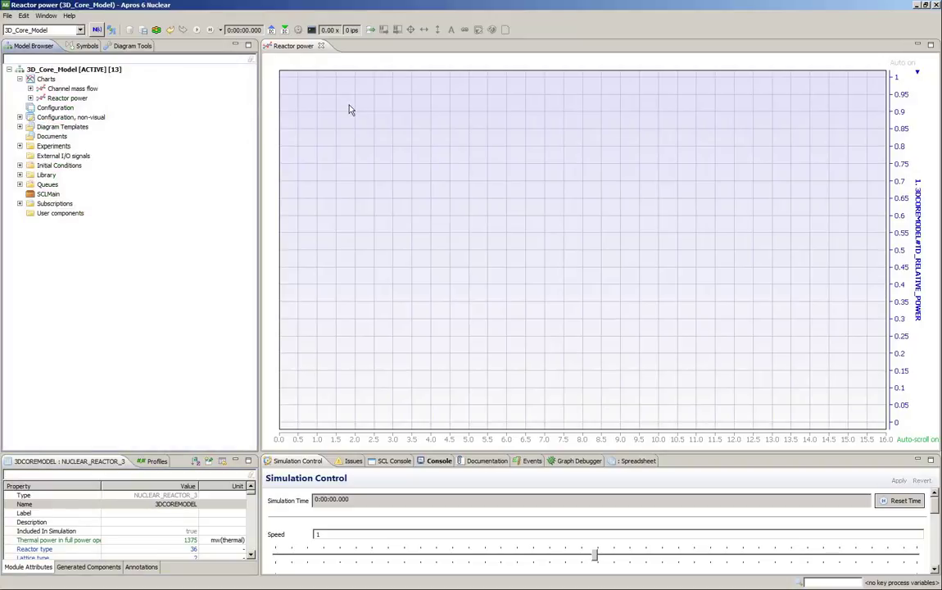
# Open the Channel mass flow chart and place it side by side with the Reactor power chart.
pyautogui.rightClick(61, 89)
pyautogui.moveTo(180, 129)
pyautogui.click(222, 131)
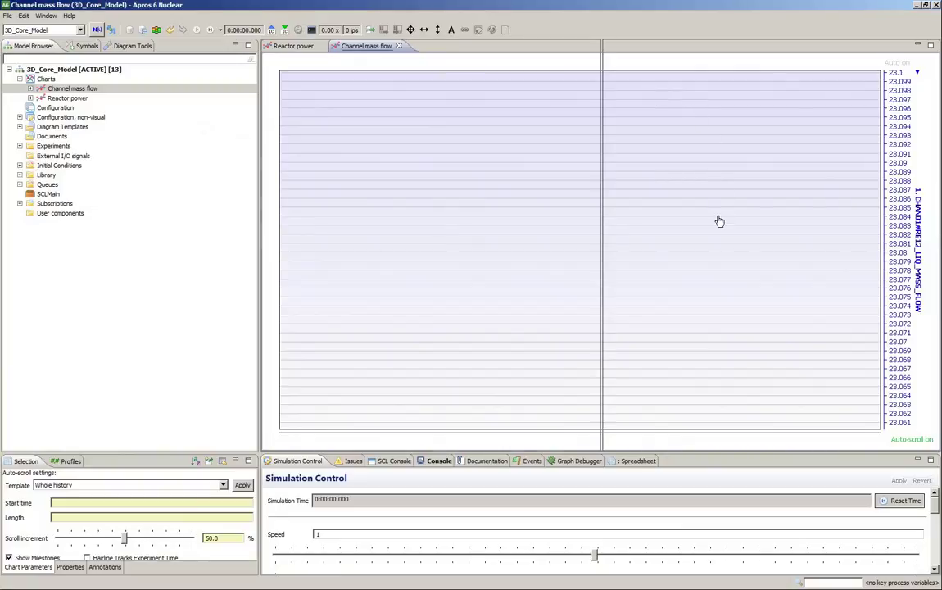
pyautogui.hotkey('ctrl', 'w')
pyautogui.moveTo(716, 221); pyautogui.dragTo(708, 219)
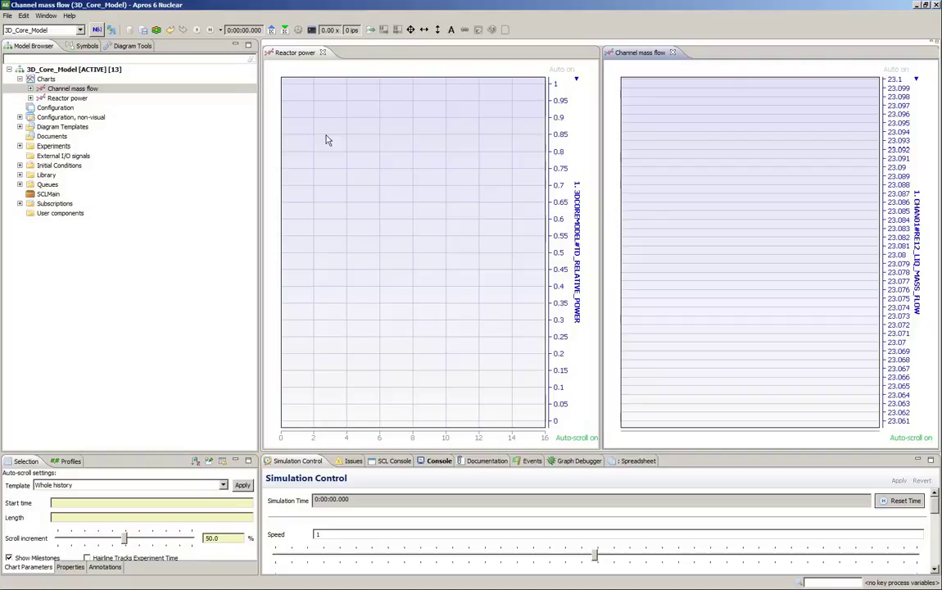
# Add vaikutusalat.txt from the core_construction folder to the external files of 3D_Core_Model.
pyautogui.click(93, 70)
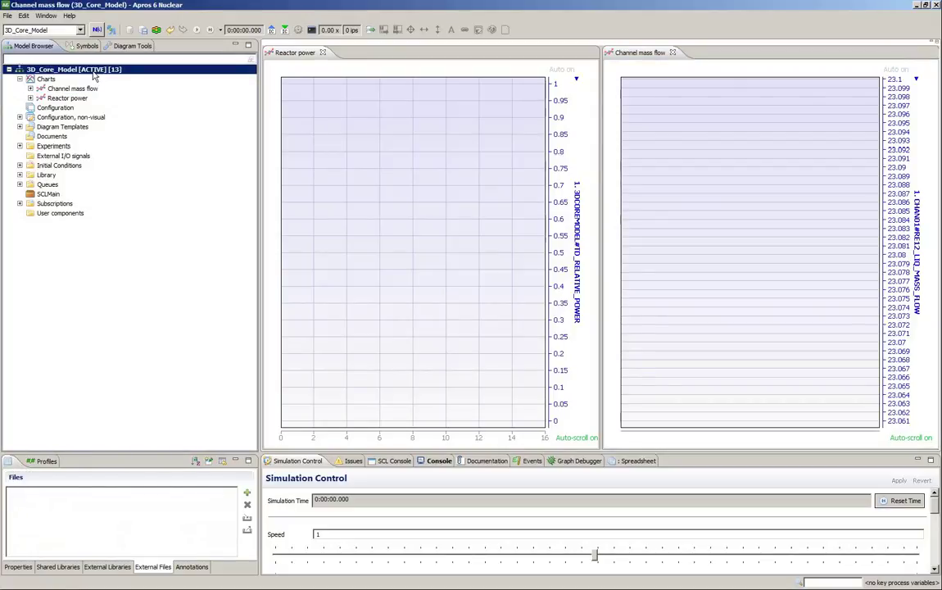
pyautogui.click(246, 494)
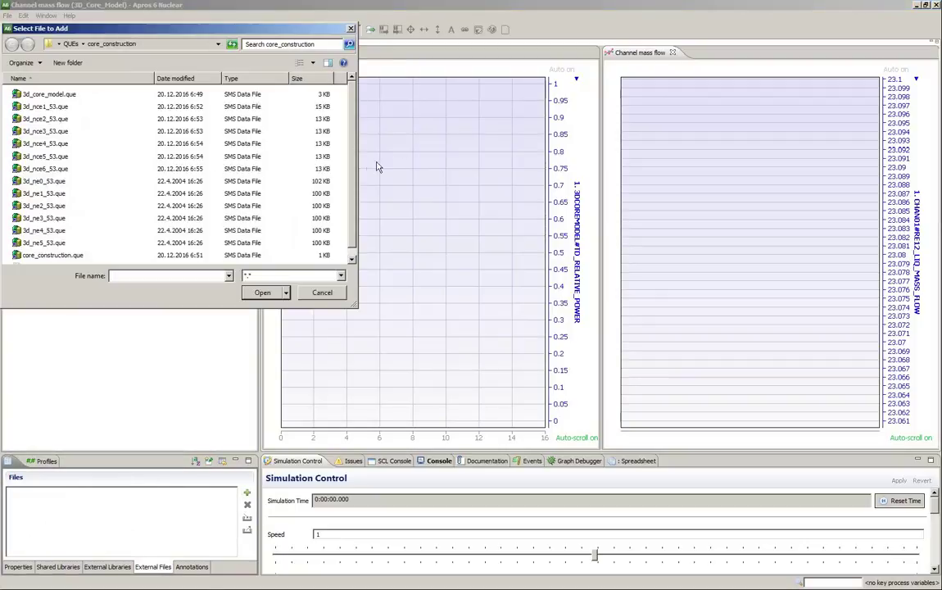
pyautogui.scroll(-1, 354, 207)
pyautogui.doubleClick(41, 259)
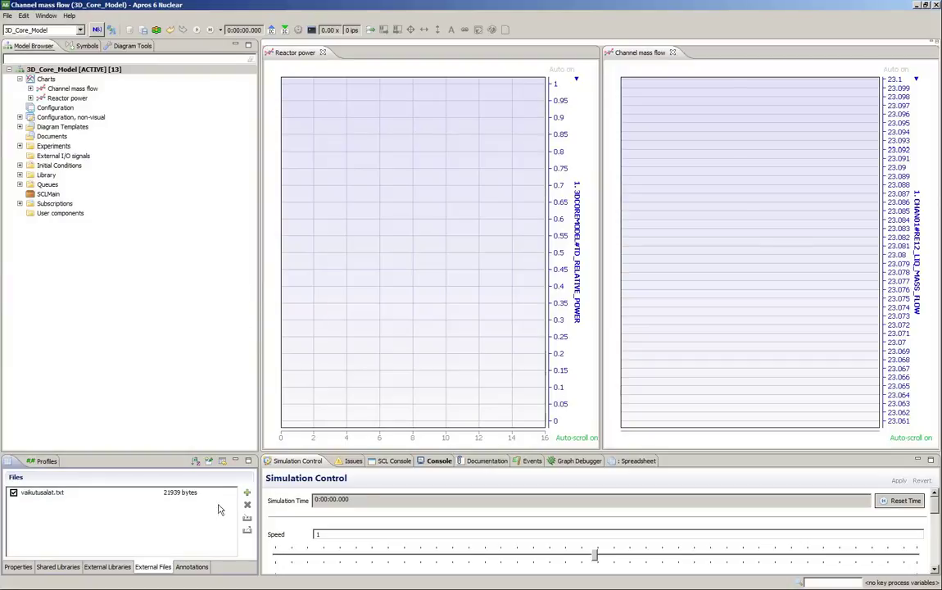
pyautogui.click(53, 70)
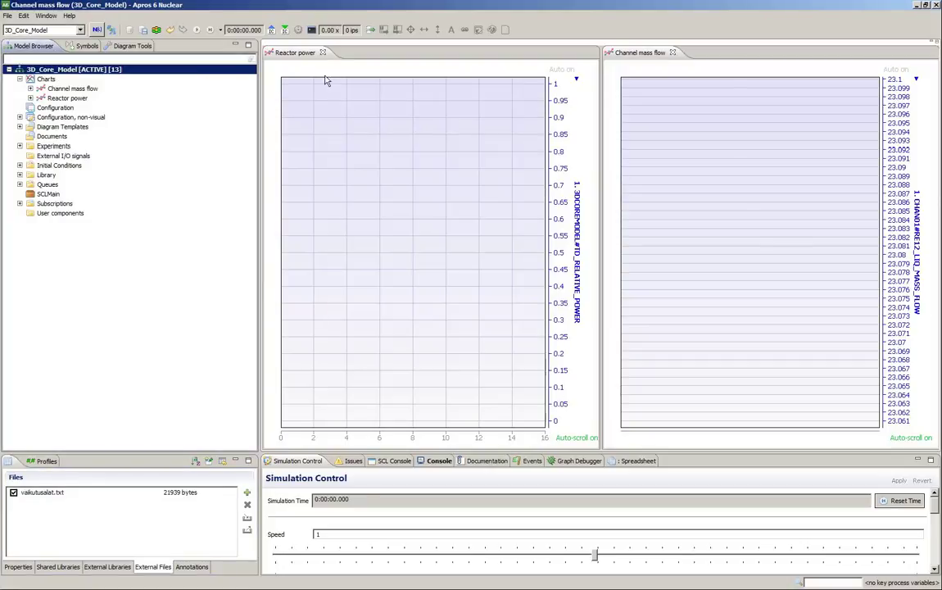
# Run the simulation for about 12 seconds of simulation time and stop it.
pyautogui.click(196, 30)
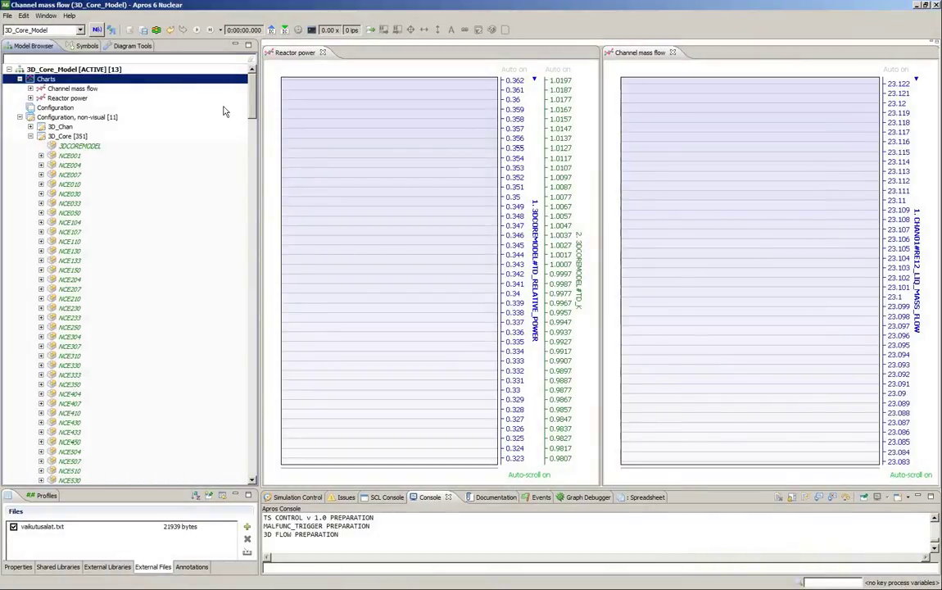
pyautogui.click(196, 30)
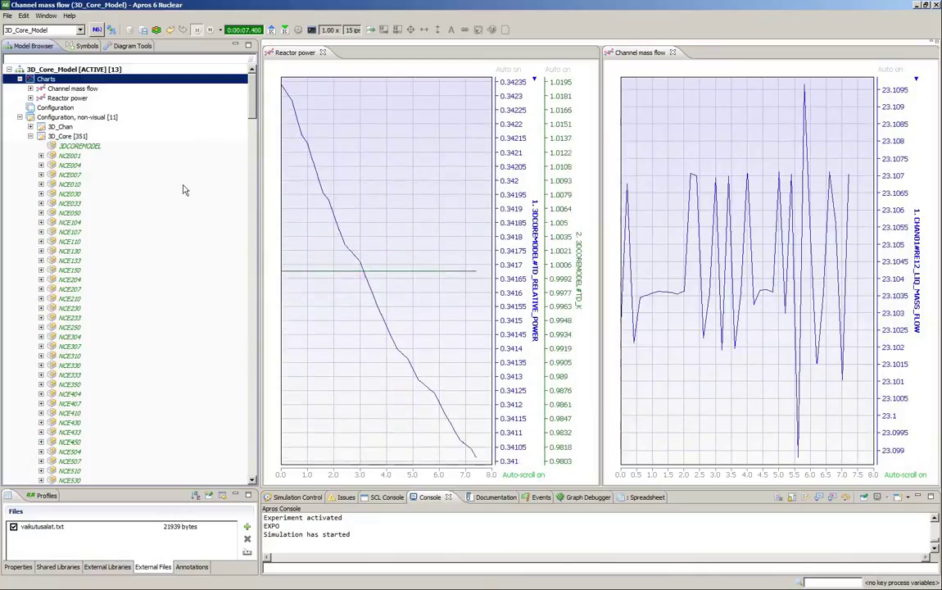
pyautogui.click(197, 30)
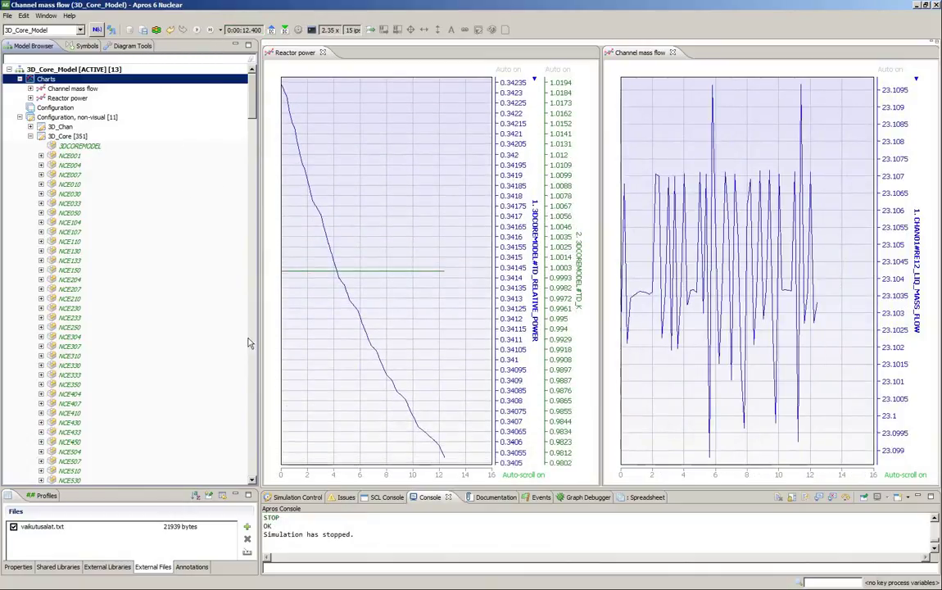
# Set the time step and maximum time step to 0.01 and the simulation speed to 10, and apply the settings.
pyautogui.click(296, 498)
pyautogui.moveTo(299, 490); pyautogui.dragTo(302, 310)
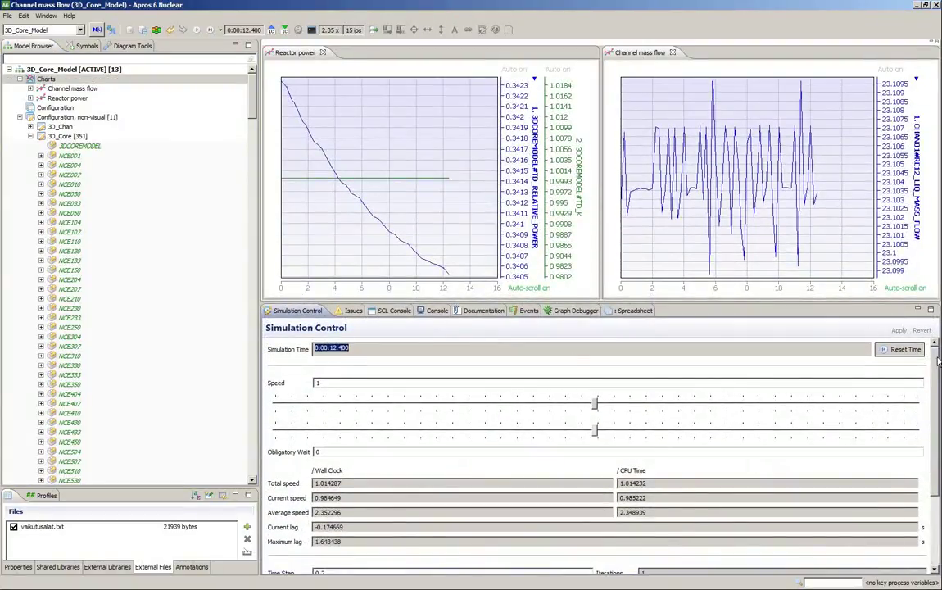
pyautogui.scroll(-3, 843, 325)
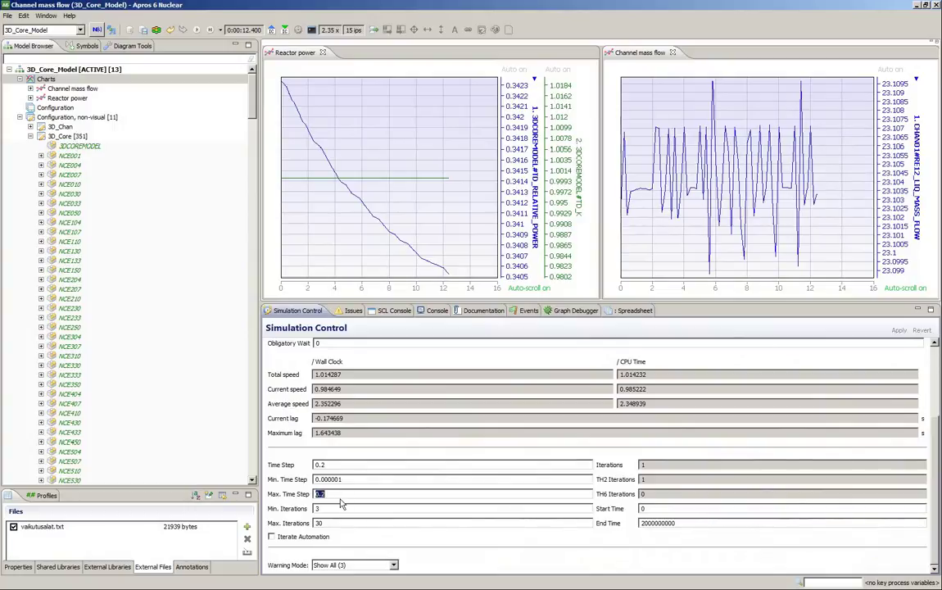
pyautogui.doubleClick(343, 494)
pyautogui.write('0.01')
pyautogui.hotkey('shift', 'Tab')
pyautogui.hotkey('shift', 'Tab')
pyautogui.scroll(3, 573, 410)
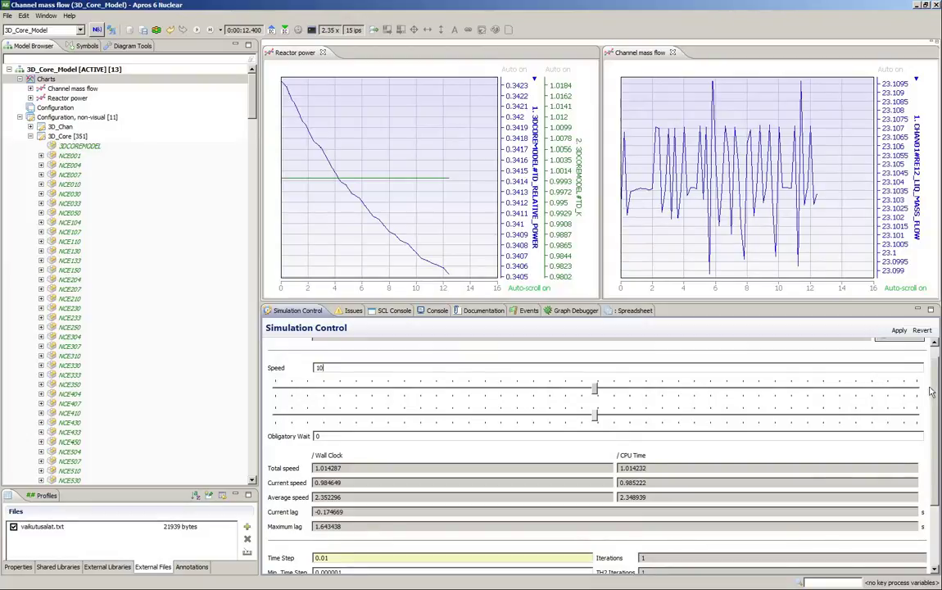
pyautogui.scroll(1, 839, 354)
pyautogui.click(900, 330)
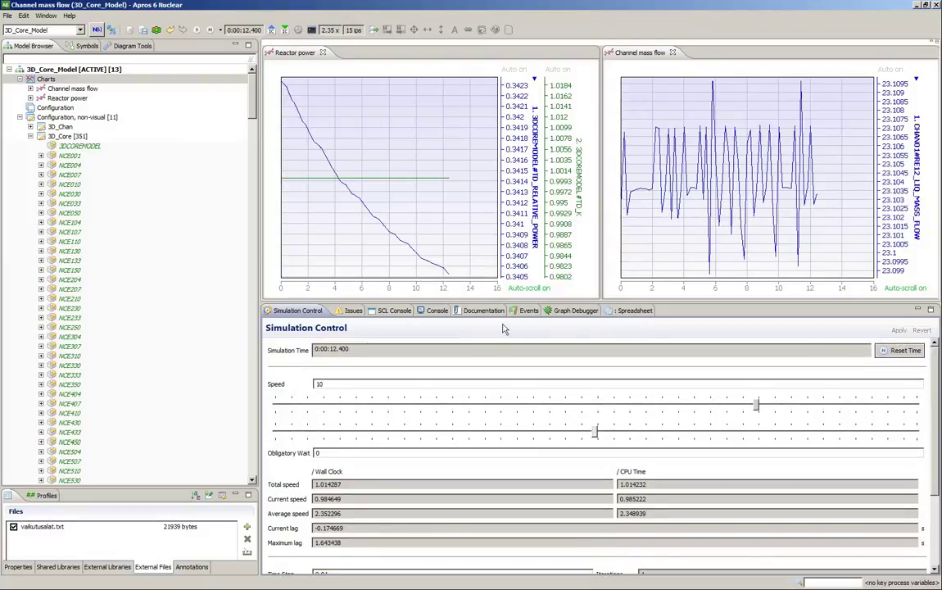
# Enlarge the chart area again, show the Apros console and clear its output.
pyautogui.moveTo(295, 303); pyautogui.dragTo(276, 489)
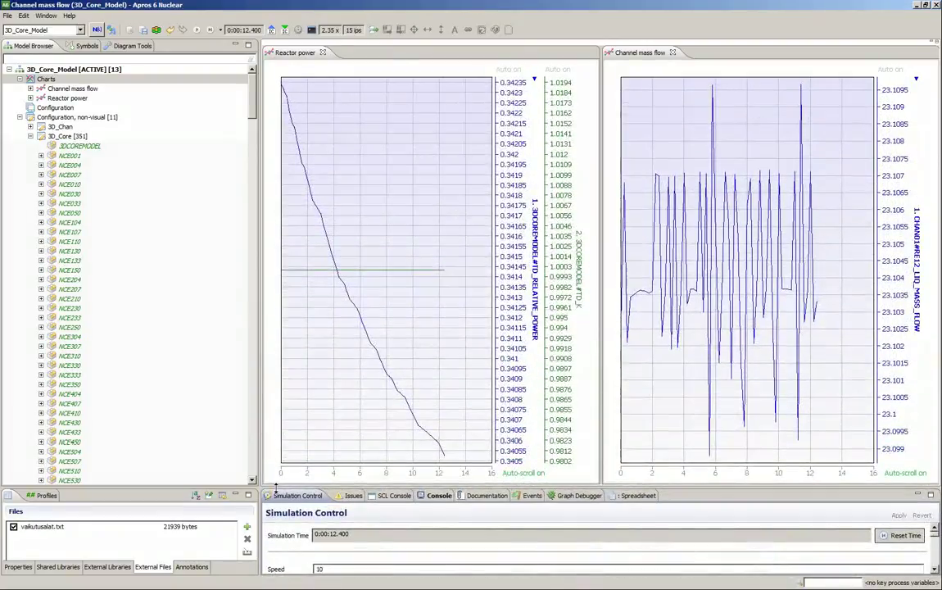
pyautogui.click(439, 495)
pyautogui.click(779, 499)
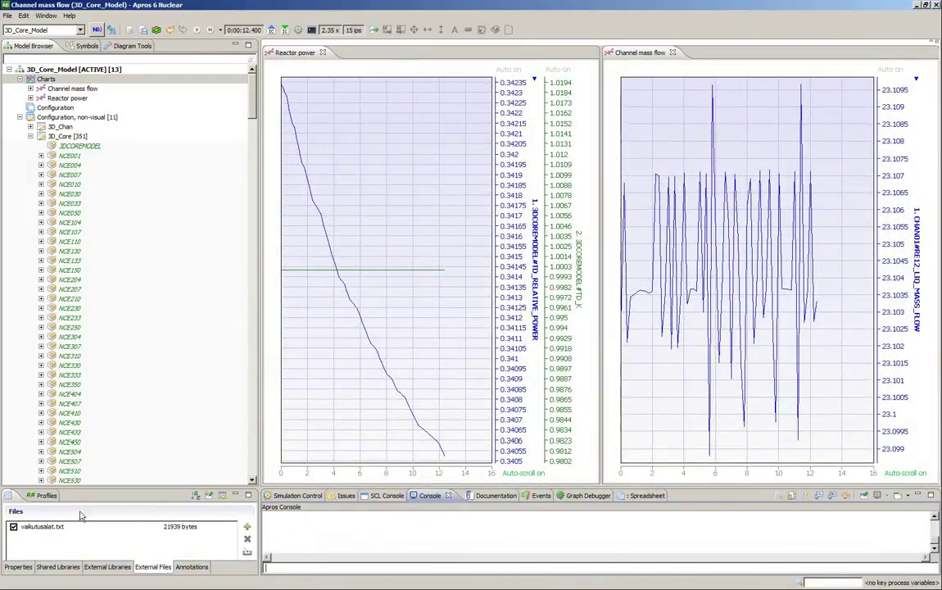
# Filter the 3DCOREMODEL attributes by "tuning" and start the simulation again.
pyautogui.click(76, 147)
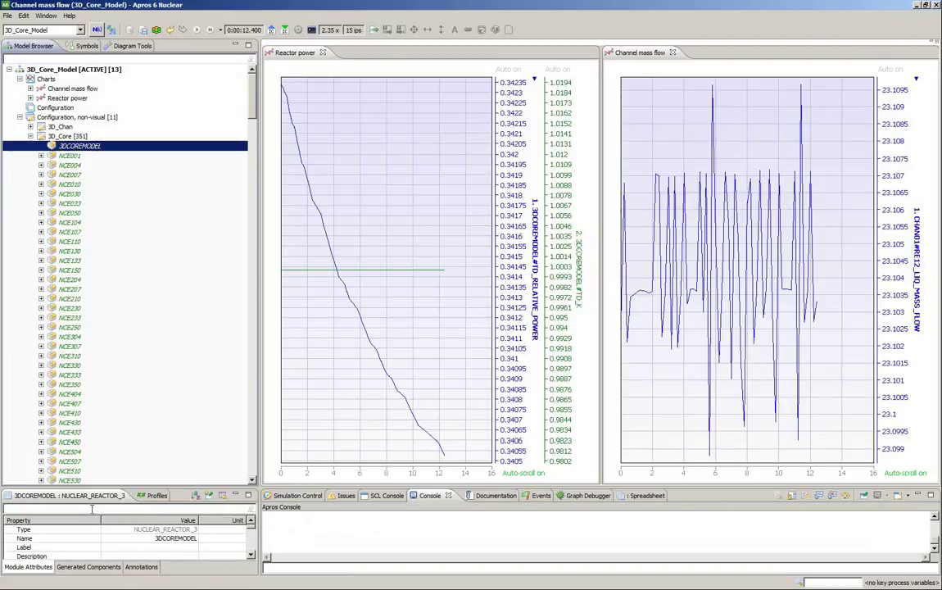
pyautogui.write('tuning')
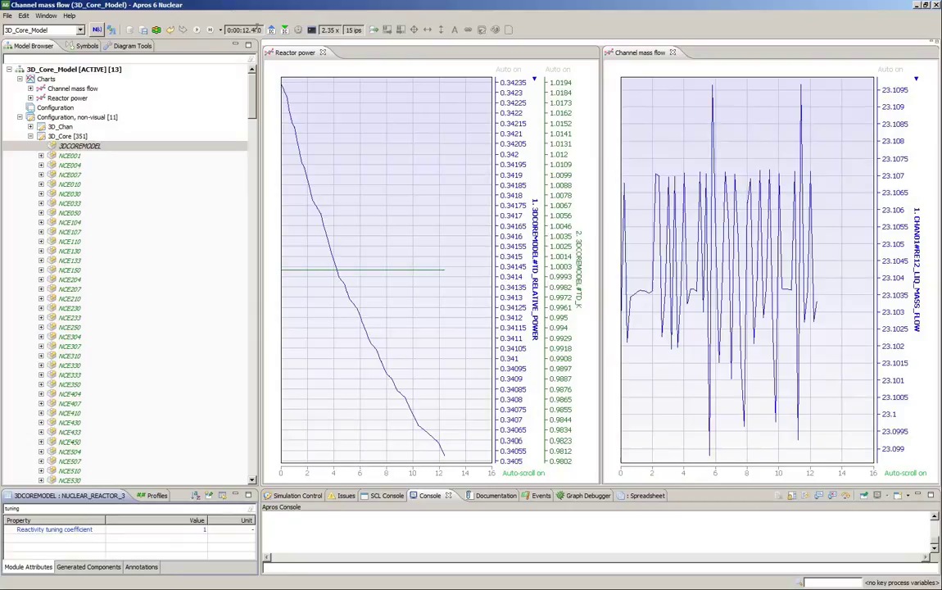
pyautogui.click(196, 31)
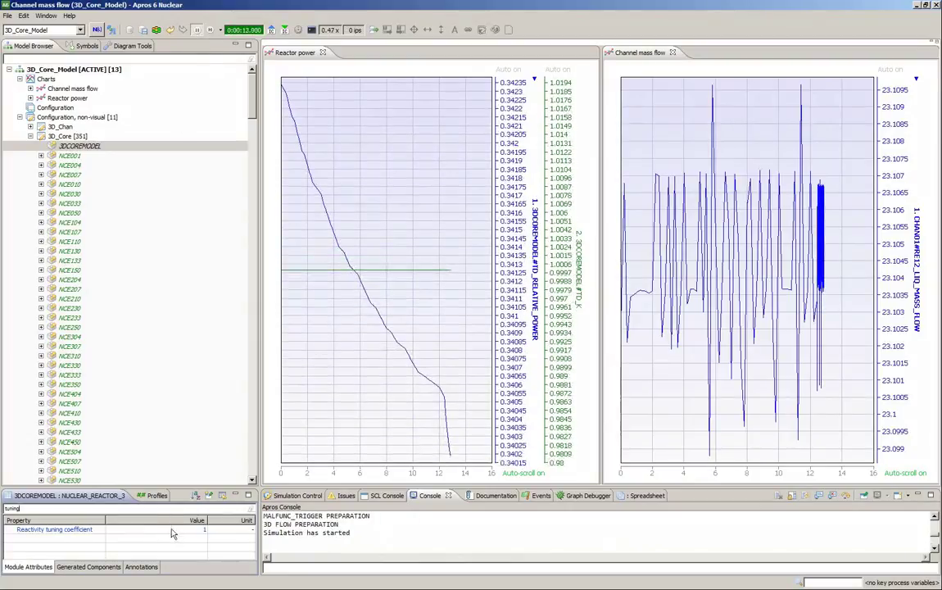
# Set the reactivity tuning coefficient of 3DCOREMODEL to 1.001 while the simulation runs.
pyautogui.click(175, 529)
pyautogui.write('1.')
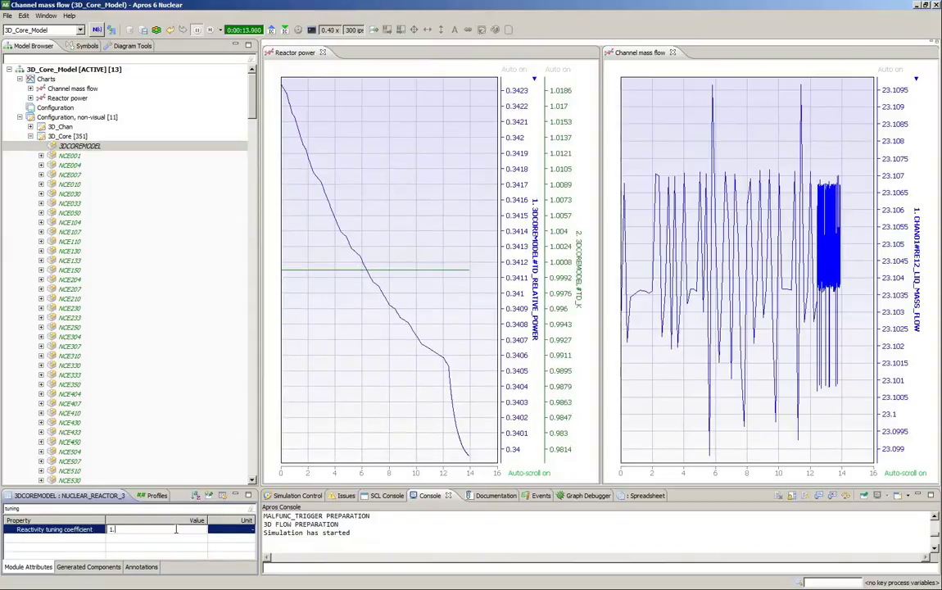
pyautogui.write('001')
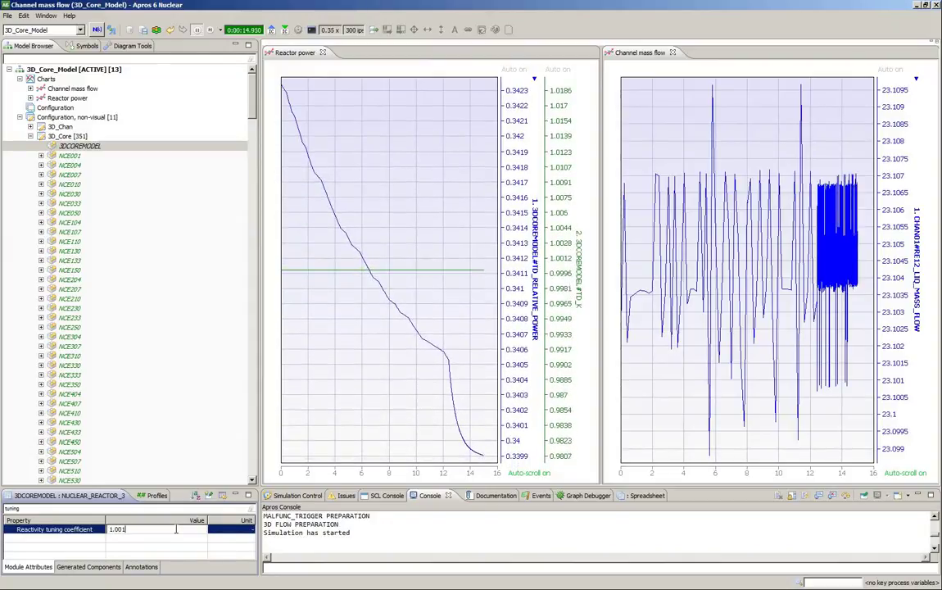
pyautogui.press('Return')
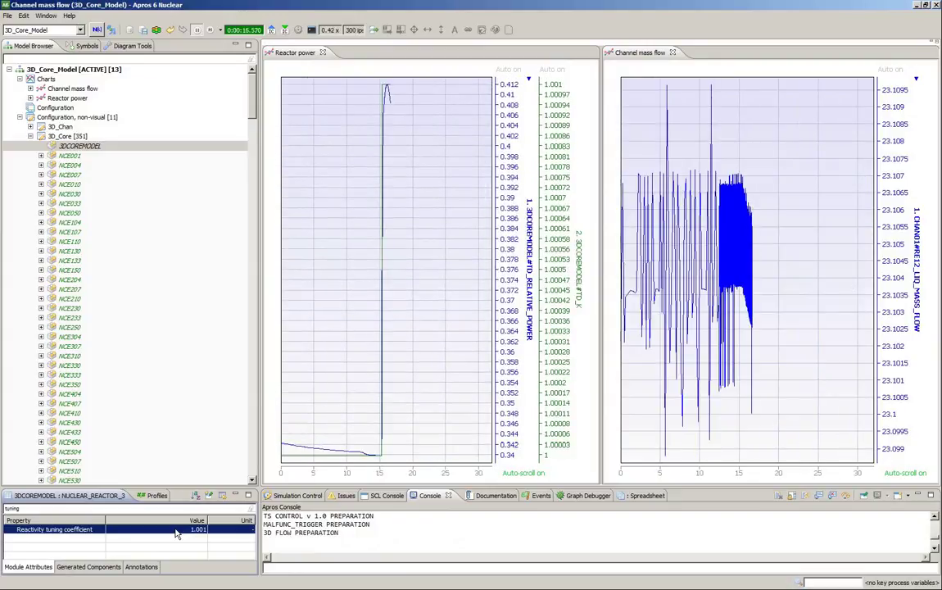
# Raise the reactivity tuning coefficient in two increments, first to 1.0015 and then to 1.002.
pyautogui.click(176, 529)
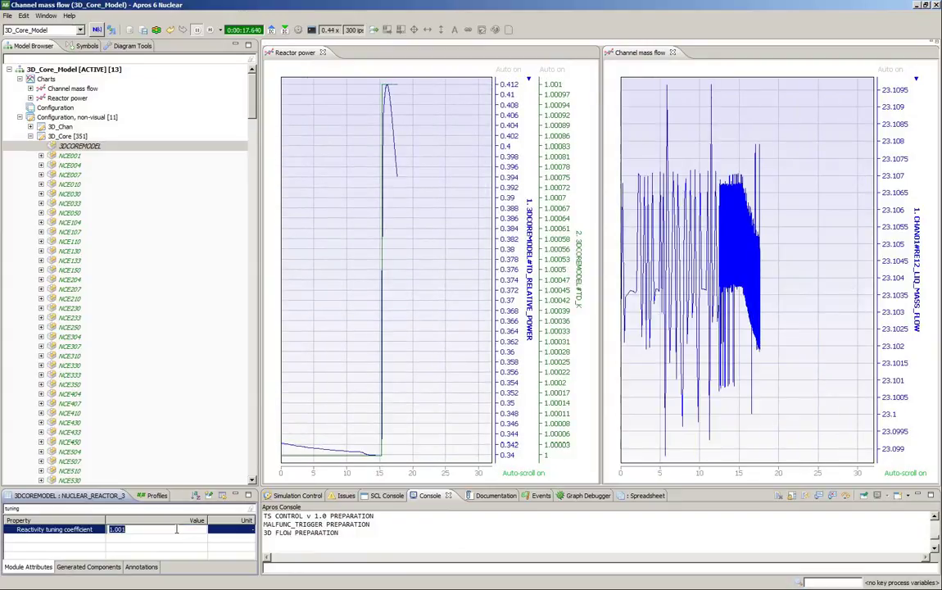
pyautogui.write('1.0015')
pyautogui.press('Return')
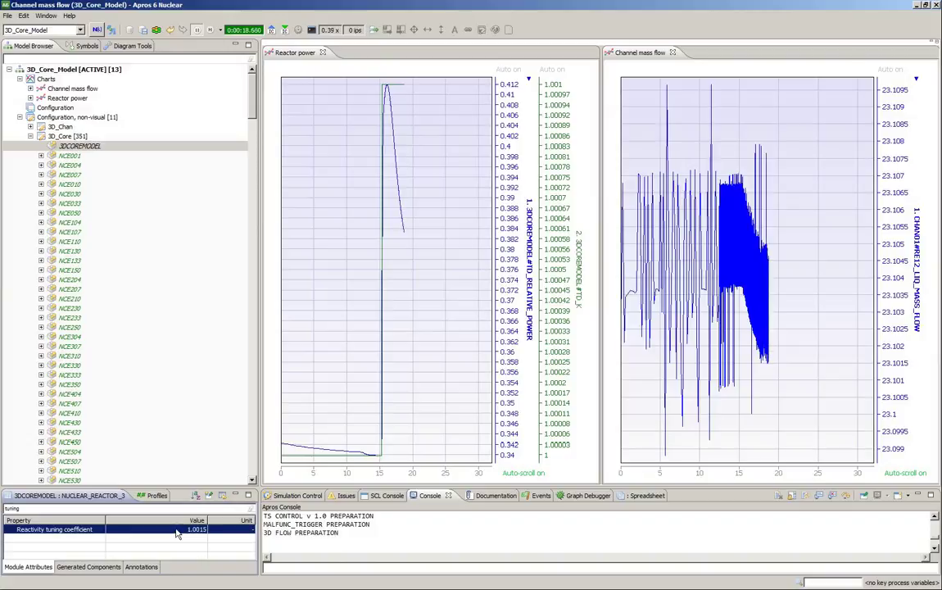
pyautogui.click(176, 529)
pyautogui.write('1.002')
pyautogui.press('Return')
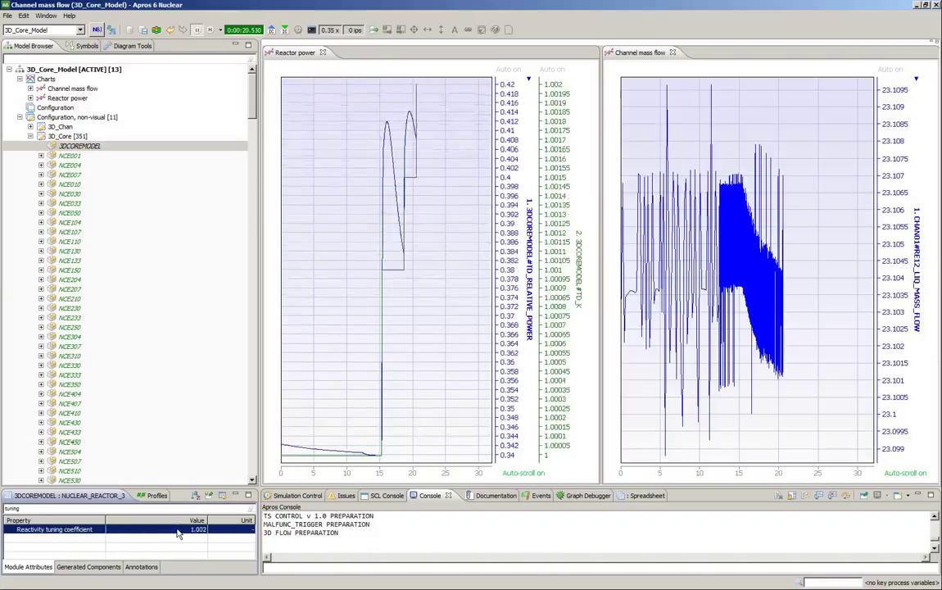
# Raise the reactivity tuning coefficient of 3DCOREMODEL in two increments, first to 1.0025 and then to 1.003.
pyautogui.click(181, 530)
pyautogui.write('5')
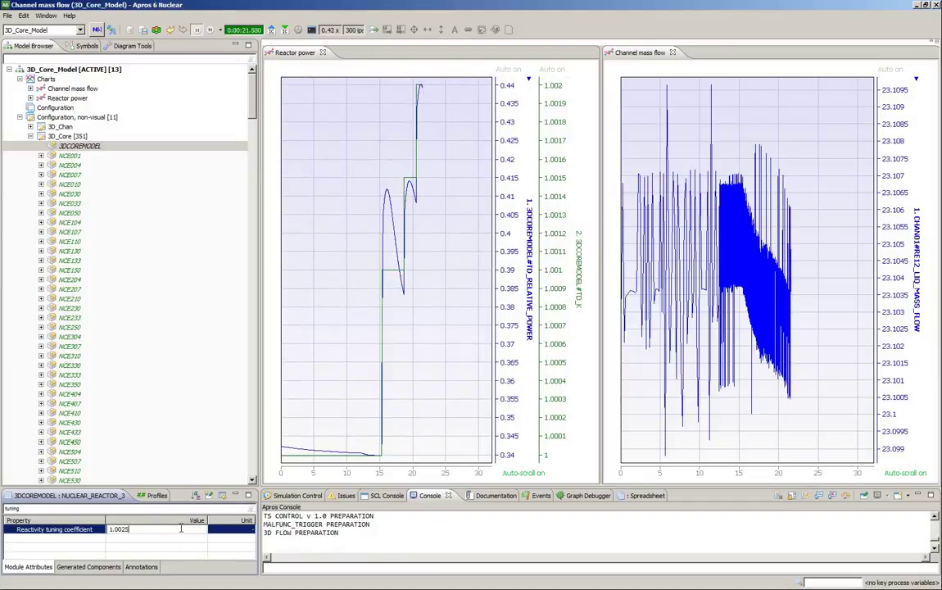
pyautogui.press('BackSpace')
pyautogui.press('BackSpace')
pyautogui.write('5')
pyautogui.press('BackSpace')
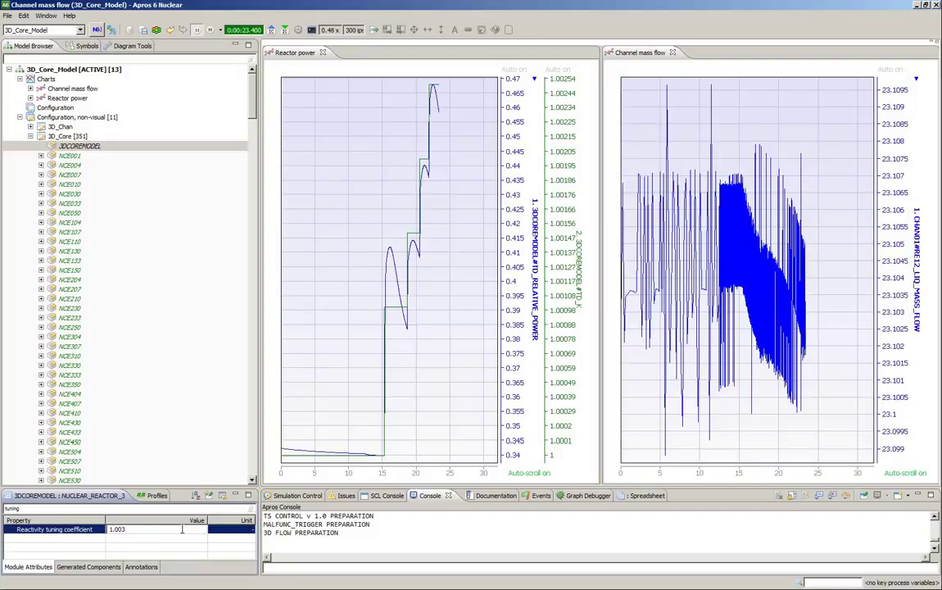
pyautogui.write('3')
pyautogui.press('Return')
pyautogui.click(182, 530)
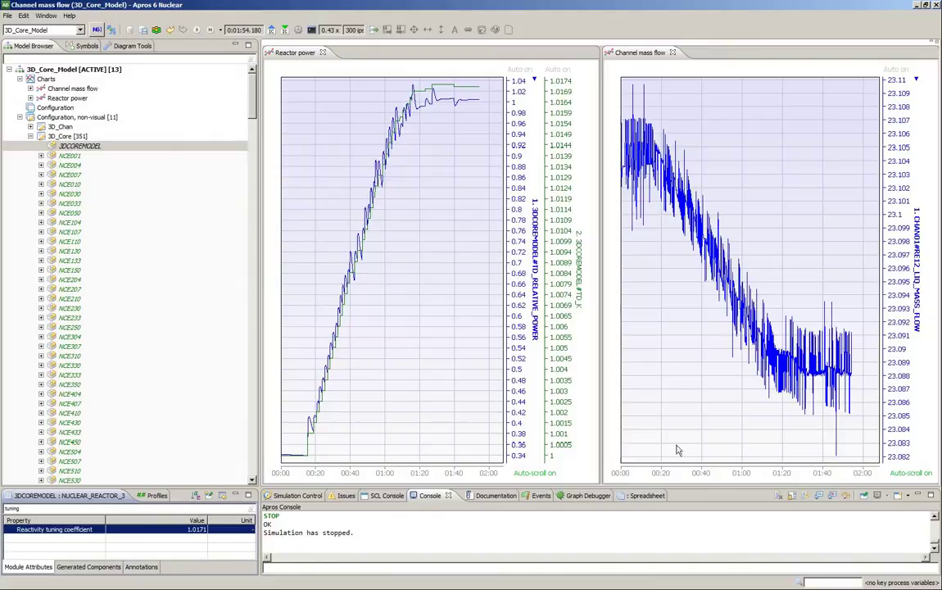
pyautogui.click(859, 582)
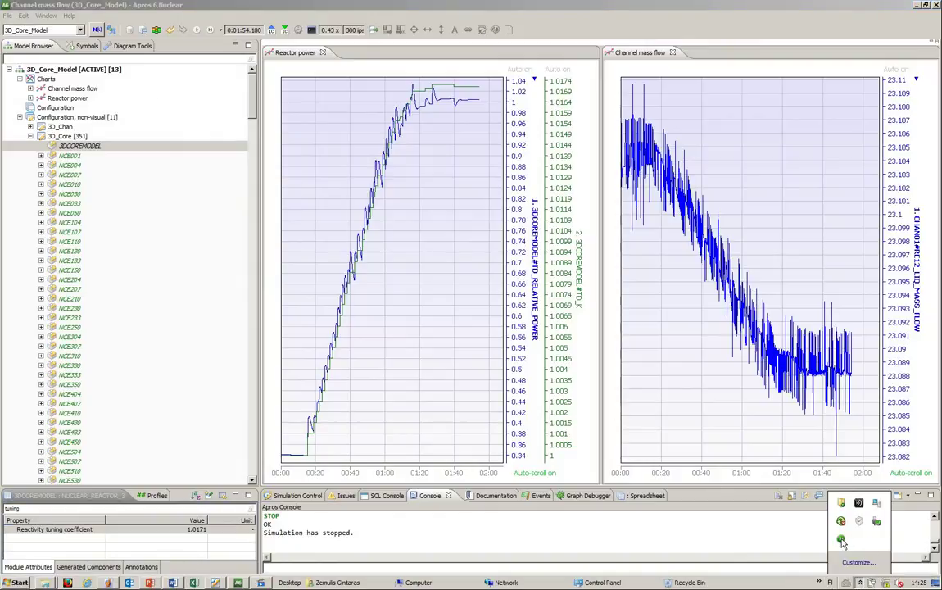
pyautogui.rightClick(841, 540)
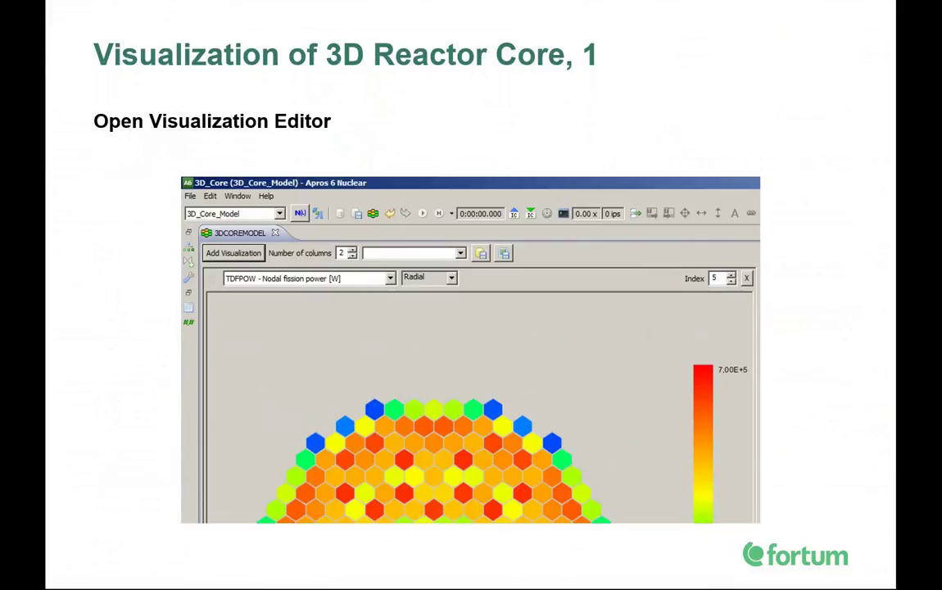
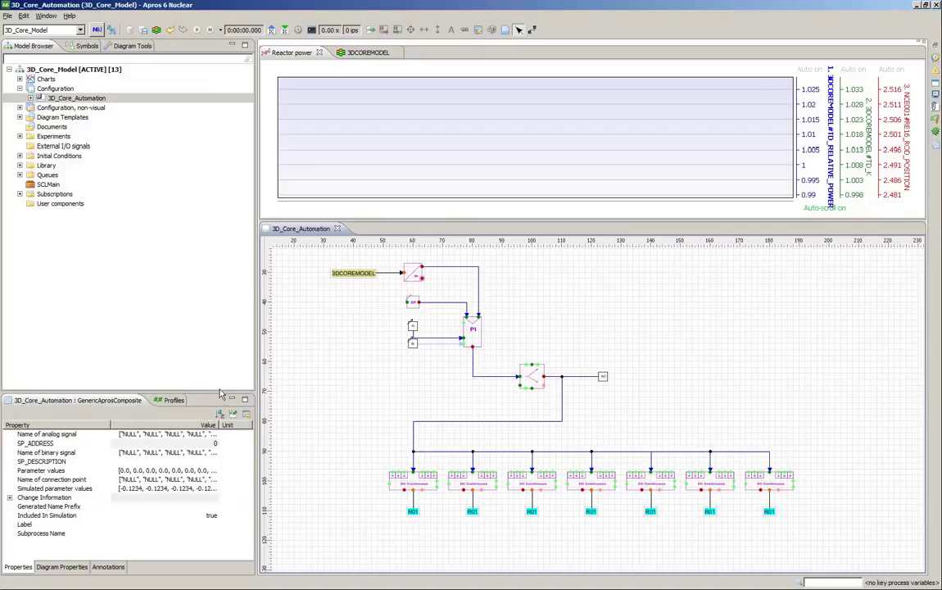
# Inspect the attributes of 3DCOREMODEL and of the SP01 setpoint in the 3D_Core_Automation diagram, resizing the attribute area as needed.
pyautogui.moveTo(210, 391); pyautogui.dragTo(210, 466)
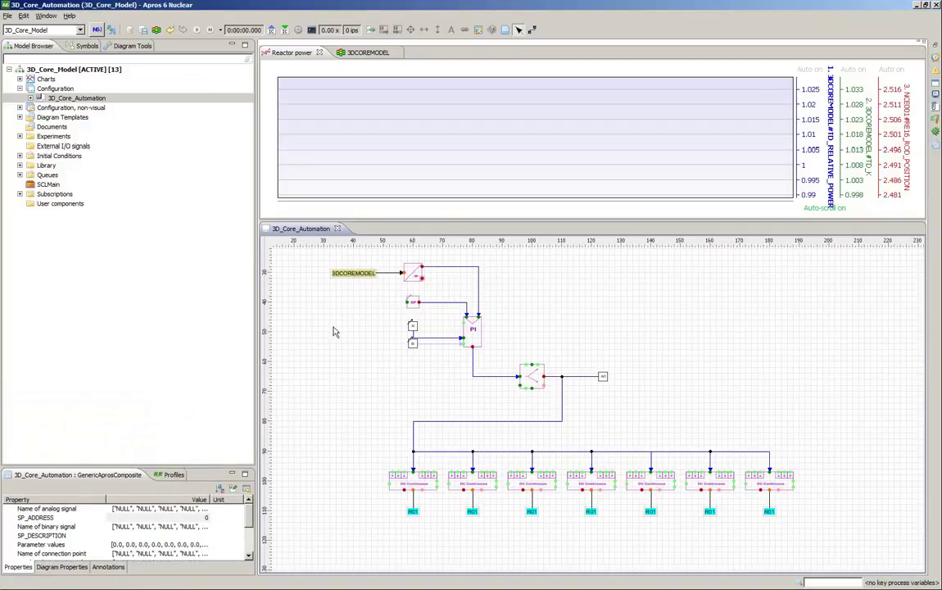
pyautogui.click(367, 276)
pyautogui.moveTo(157, 465); pyautogui.dragTo(156, 454)
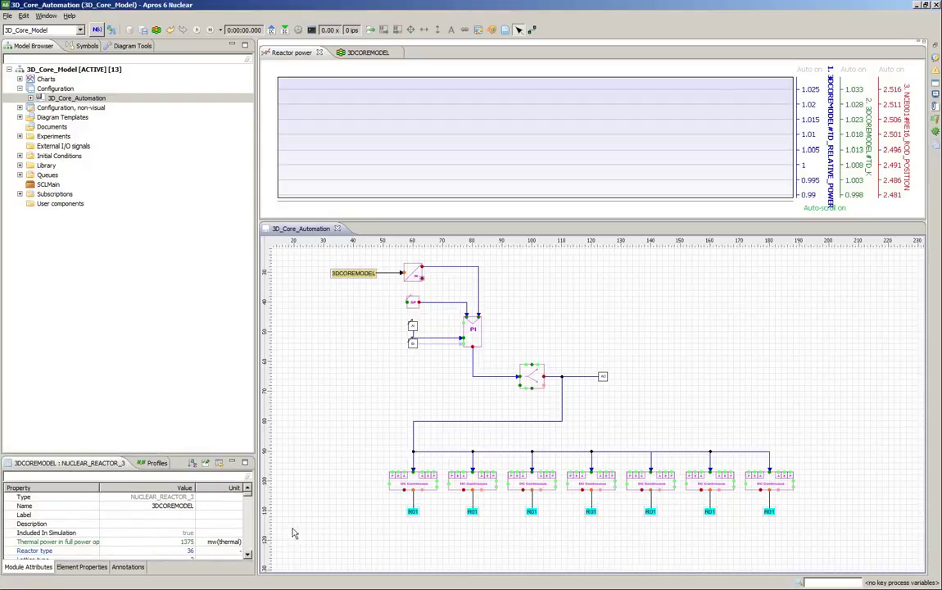
pyautogui.click(417, 304)
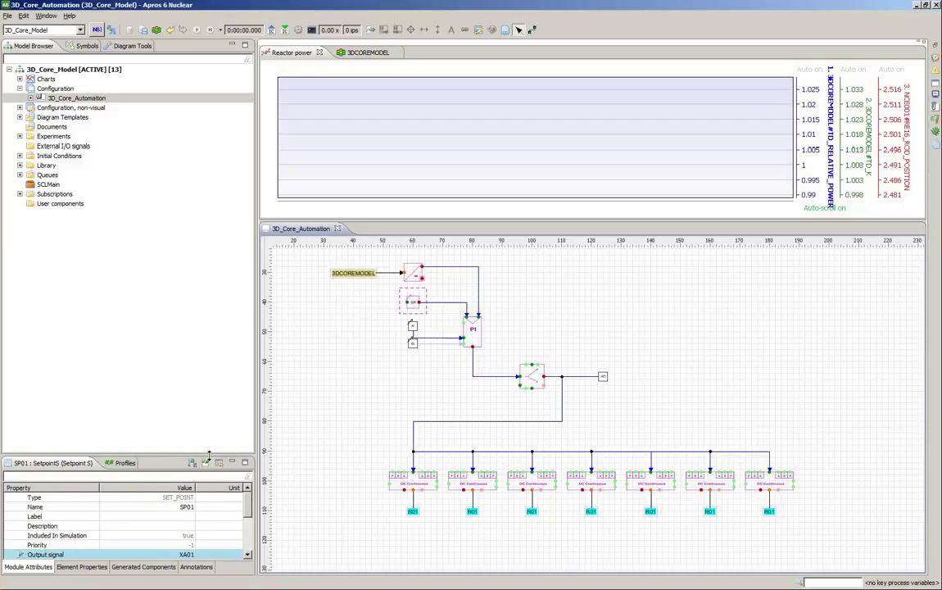
pyautogui.moveTo(209, 453); pyautogui.dragTo(208, 397)
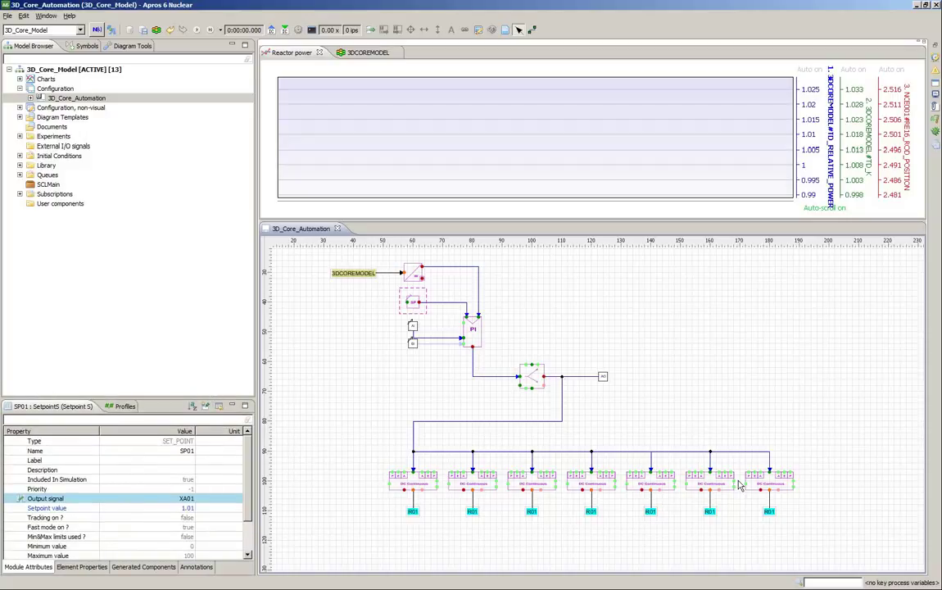
pyautogui.moveTo(170, 404); pyautogui.dragTo(211, 436)
# Enlarge the chart area above the 3D_Core_Automation diagram and show the 3DCOREMODEL visualization there.
pyautogui.moveTo(466, 224); pyautogui.dragTo(471, 260)
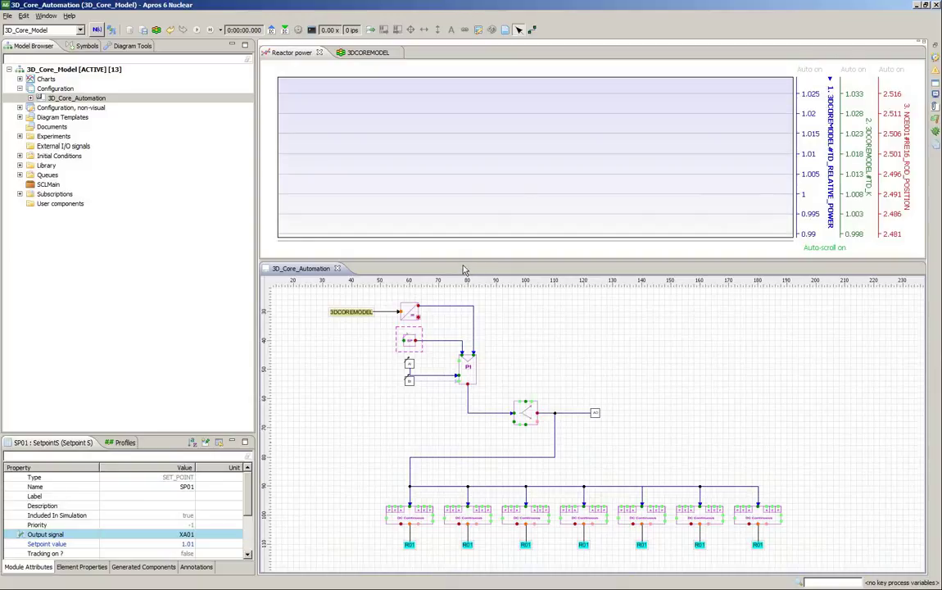
pyautogui.moveTo(463, 260); pyautogui.dragTo(497, 340)
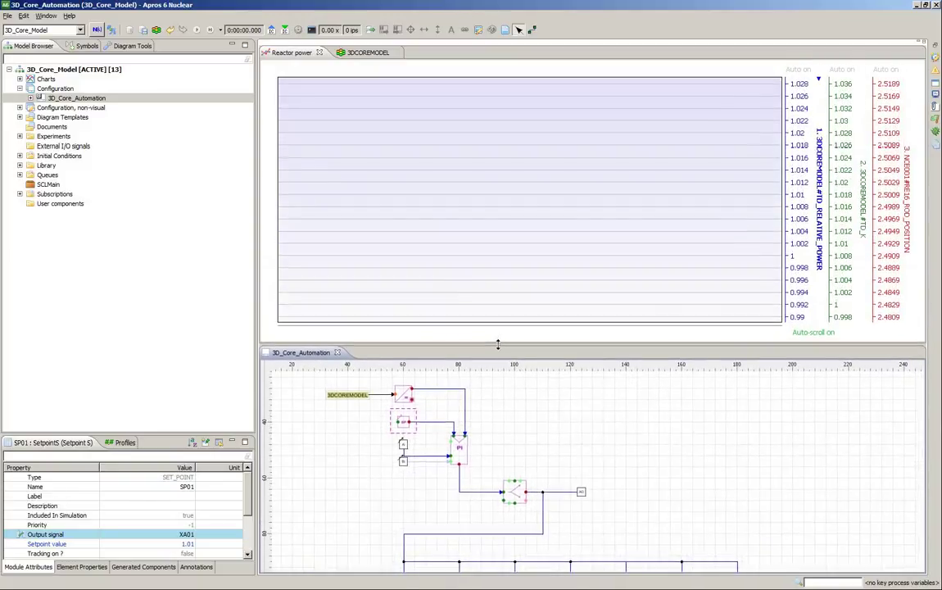
pyautogui.click(364, 52)
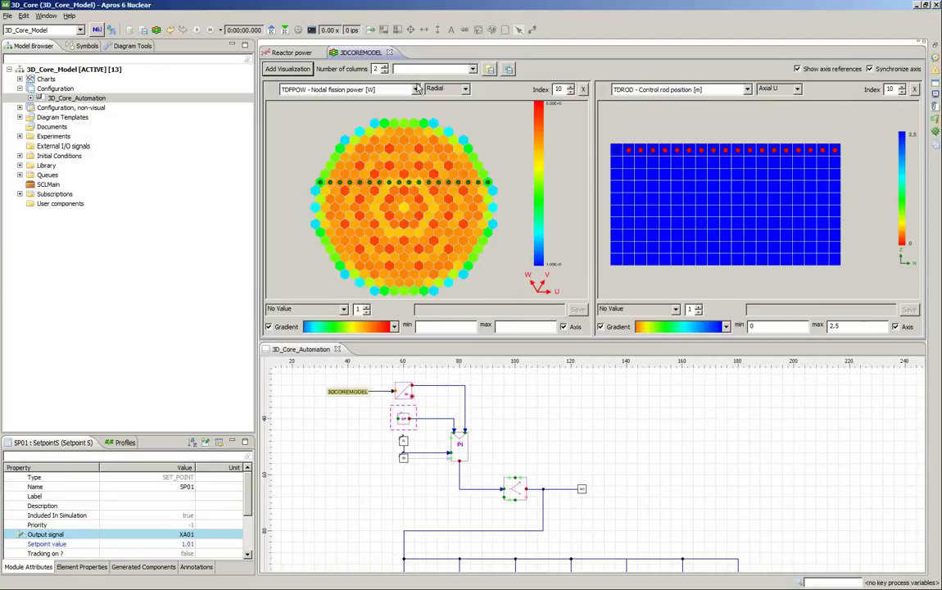
# Browse the variables available for the radial core visualization, keeping TDFPOW nodal fission power and two columns.
pyautogui.click(376, 89)
pyautogui.scroll(-4, 776, 160)
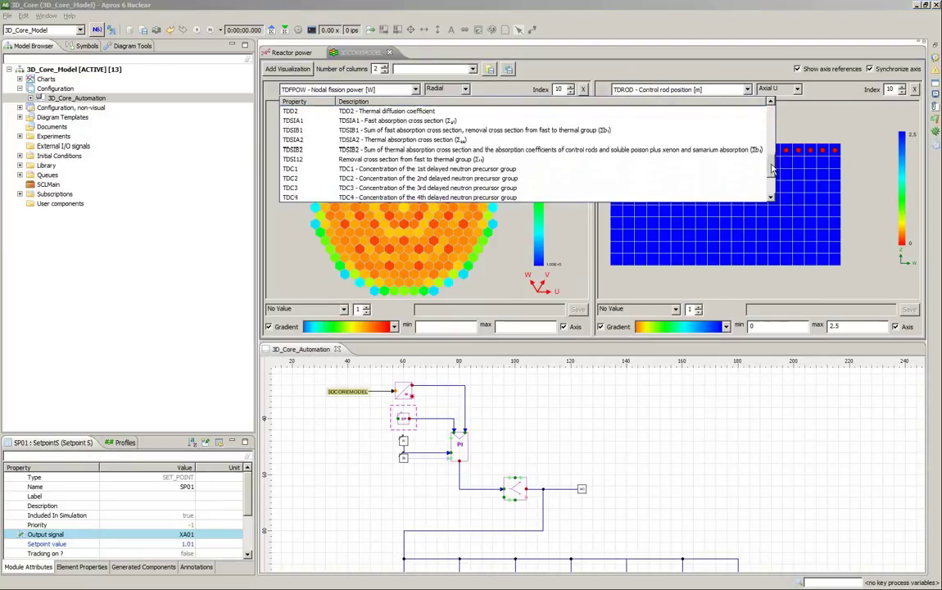
pyautogui.scroll(7, 770, 143)
pyautogui.scroll(1, 692, 115)
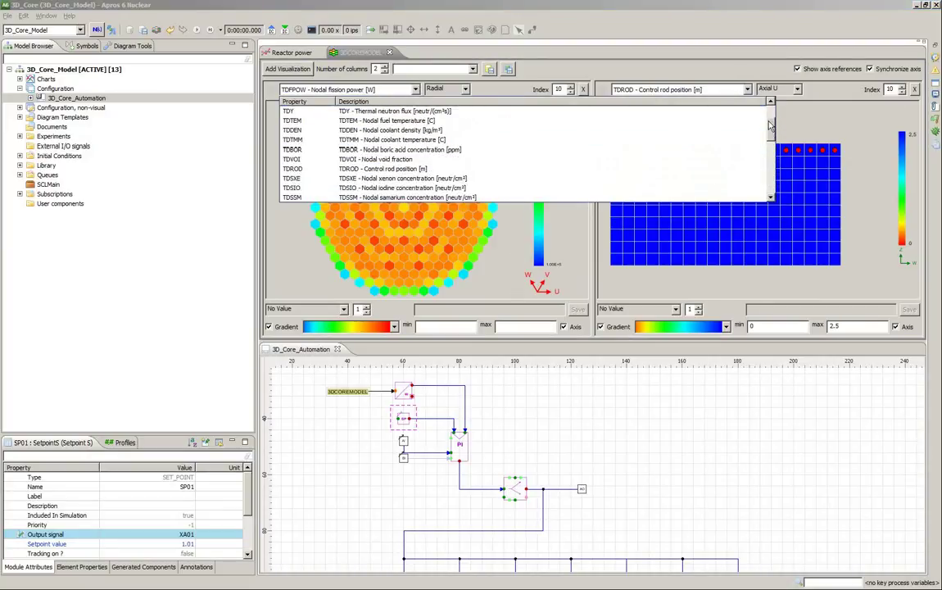
pyautogui.scroll(-3, 693, 135)
pyautogui.click(451, 139)
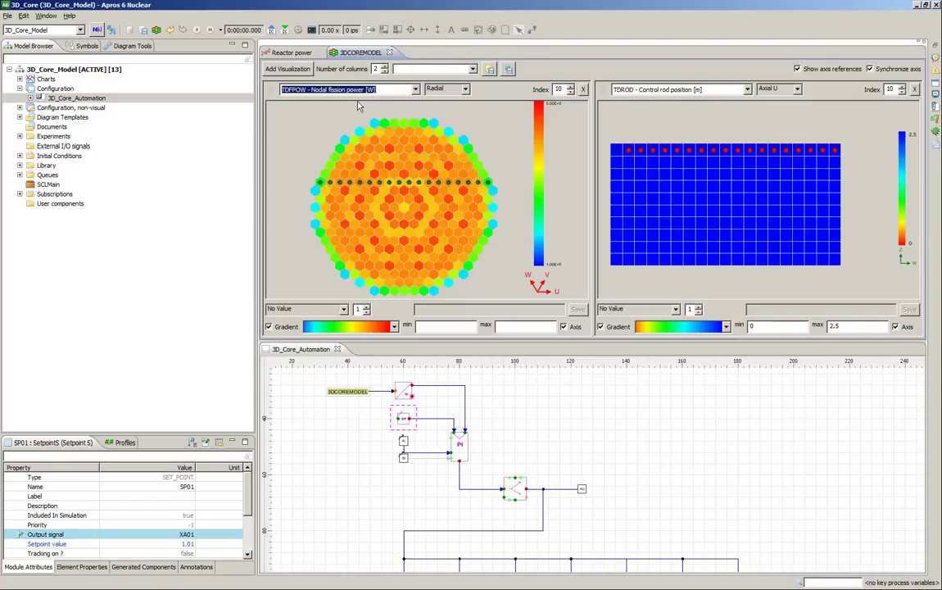
pyautogui.click(385, 71)
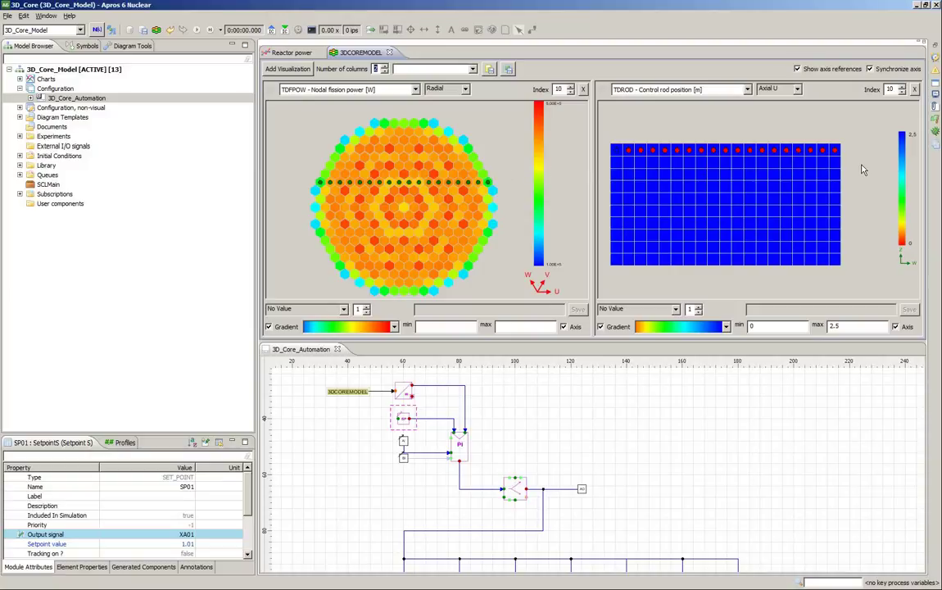
# Set the axial section index of the control rod position visualization to 13.
pyautogui.click(904, 88)
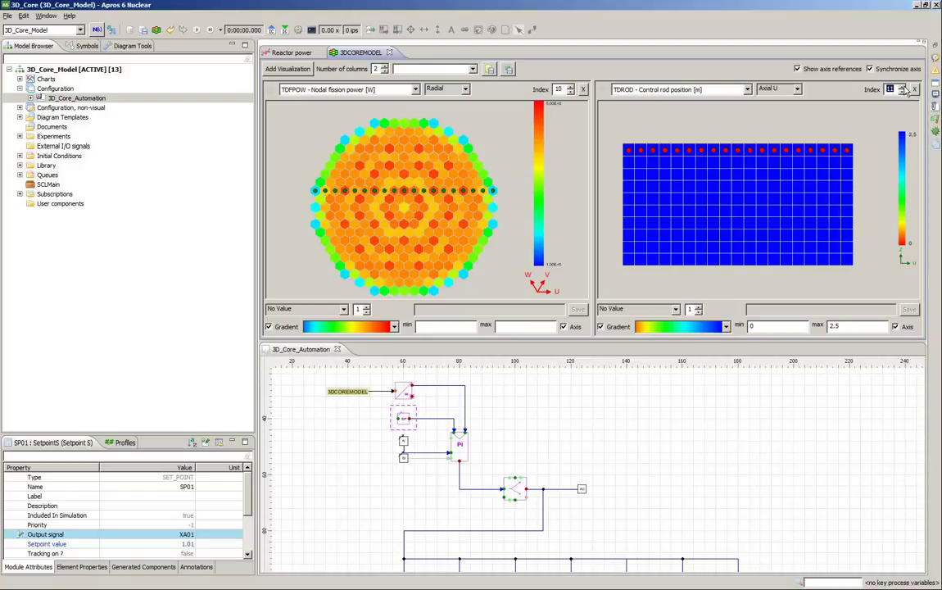
pyautogui.click(903, 88)
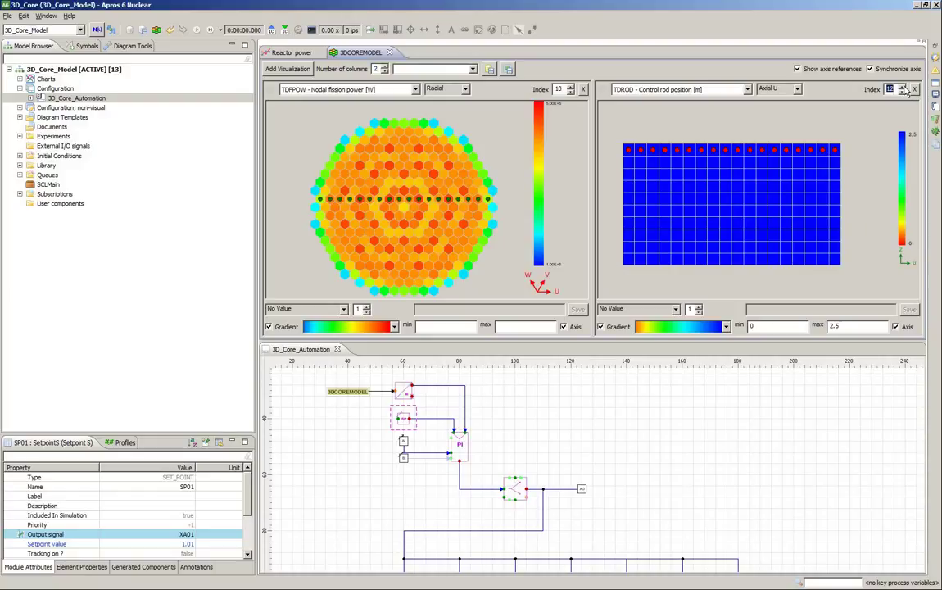
pyautogui.click(903, 87)
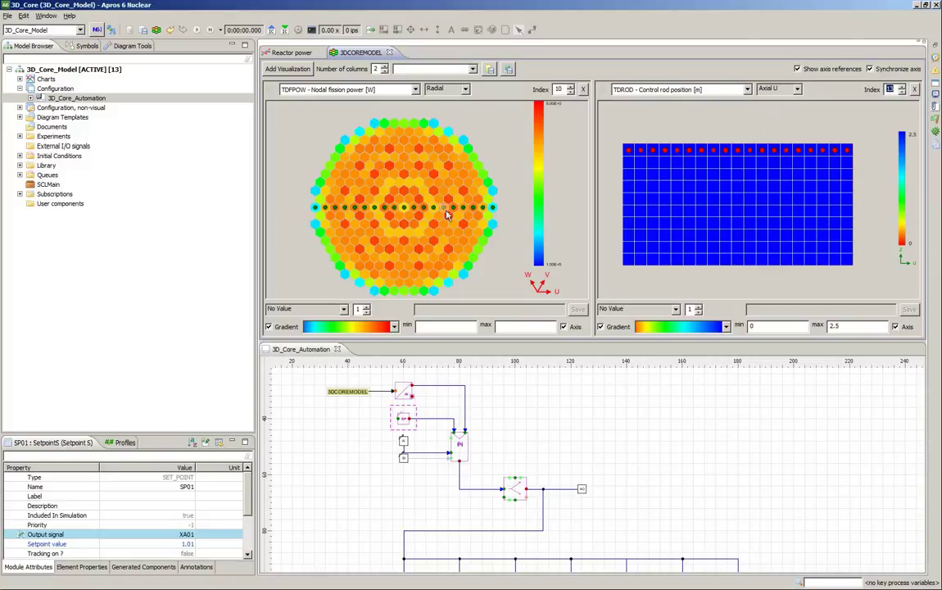
# View the control rod positions along the Axial V and Axial W sections, returning to Axial U.
pyautogui.click(785, 89)
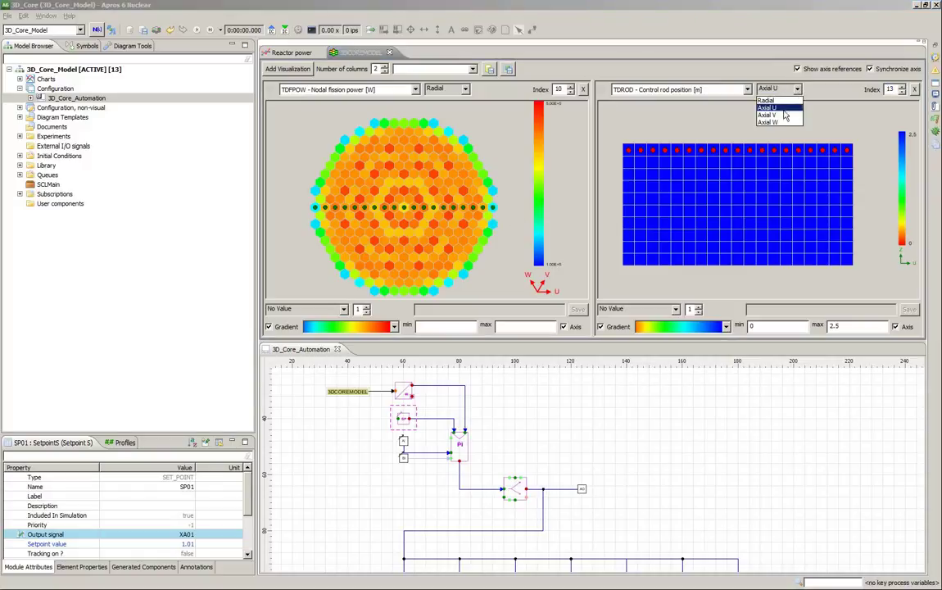
pyautogui.click(785, 115)
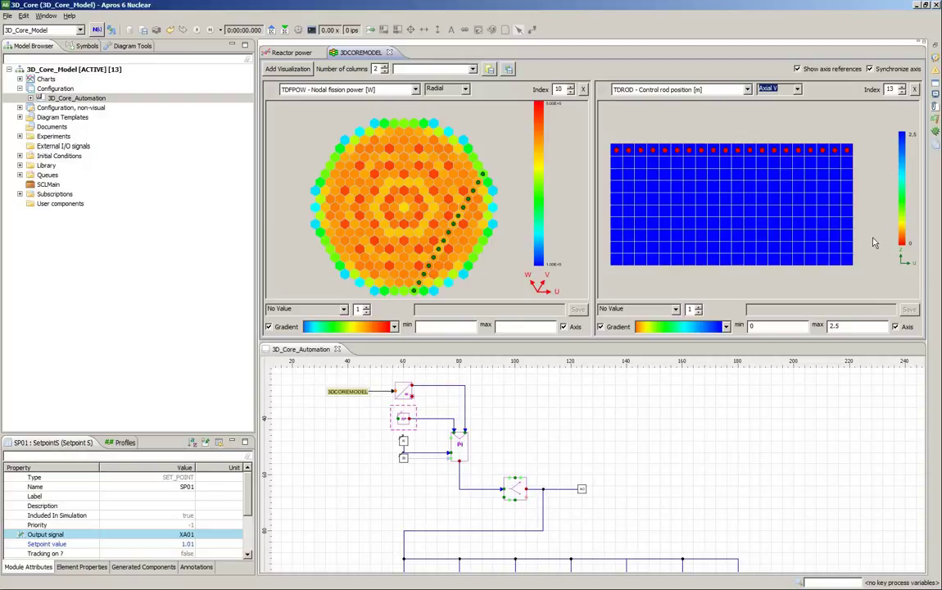
pyautogui.click(798, 91)
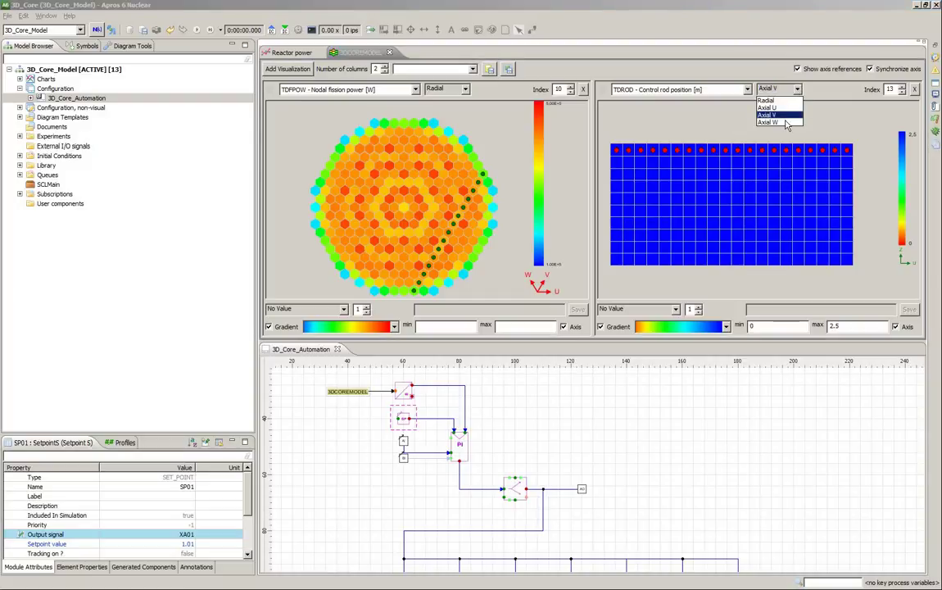
pyautogui.click(784, 123)
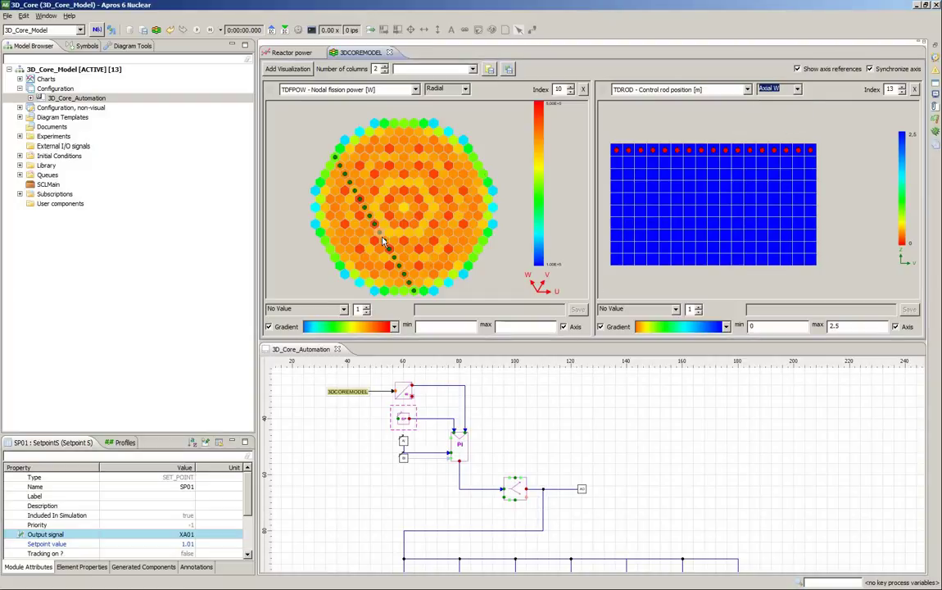
pyautogui.click(786, 88)
pyautogui.click(779, 105)
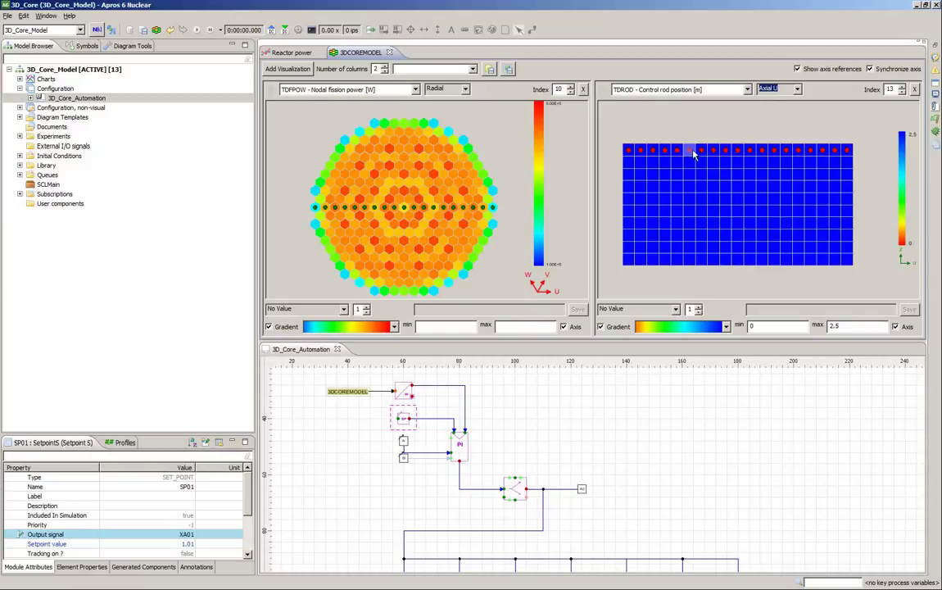
# Set the layer index of the radial nodal fission power visualization to 5.
pyautogui.click(571, 92)
pyautogui.click(570, 93)
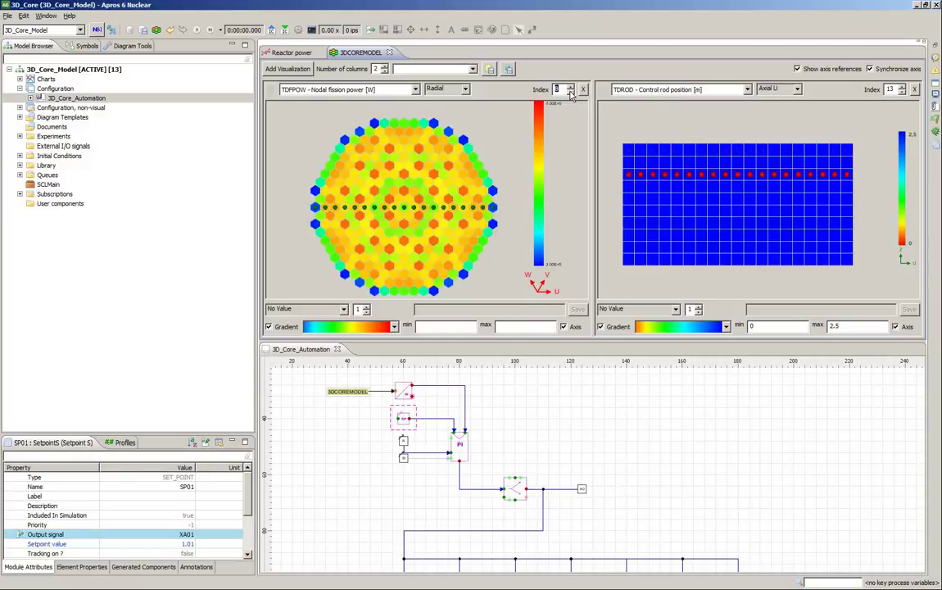
pyautogui.click(571, 92)
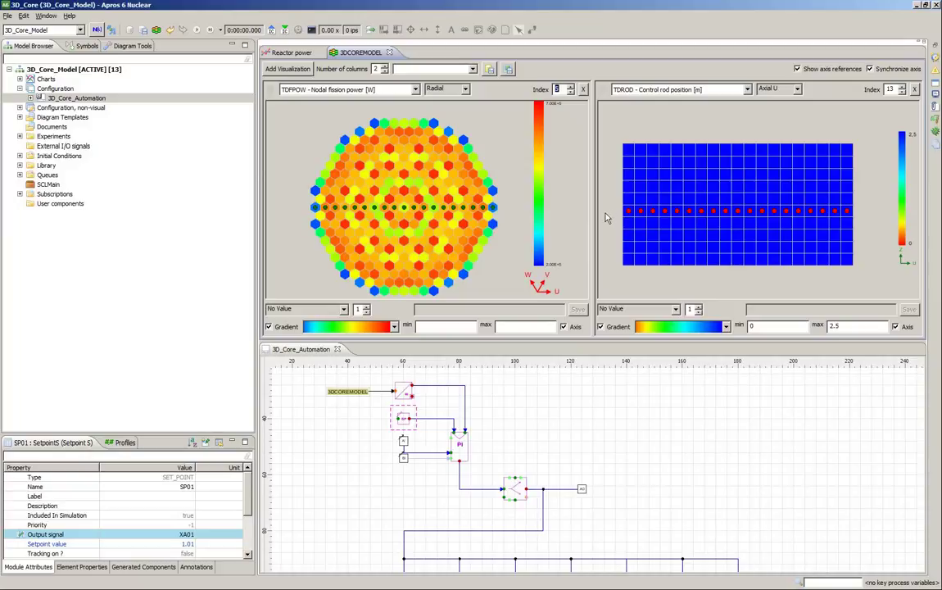
# Start the simulation and check the Reactor power chart, returning to the 3DCOREMODEL visualization.
pyautogui.click(185, 31)
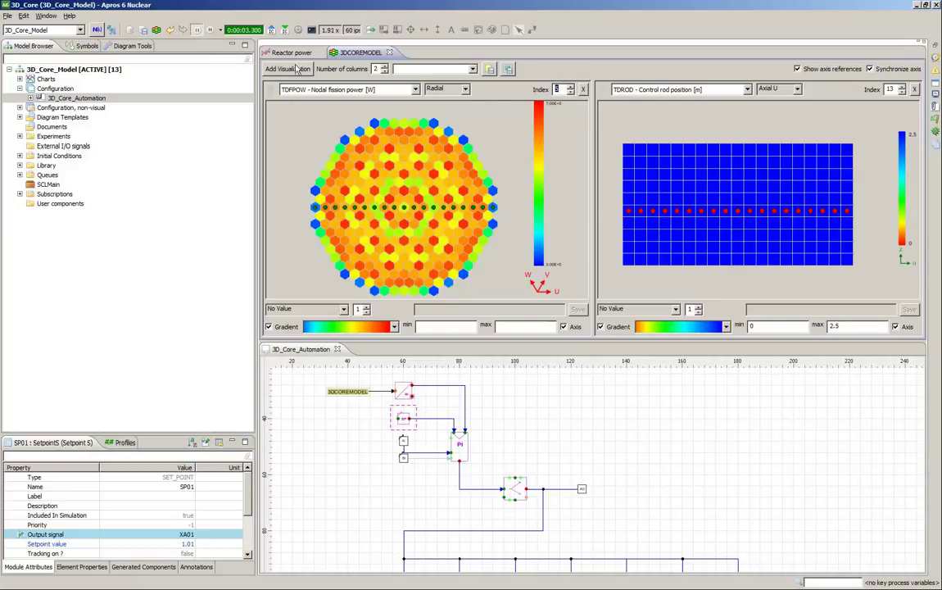
pyautogui.click(291, 53)
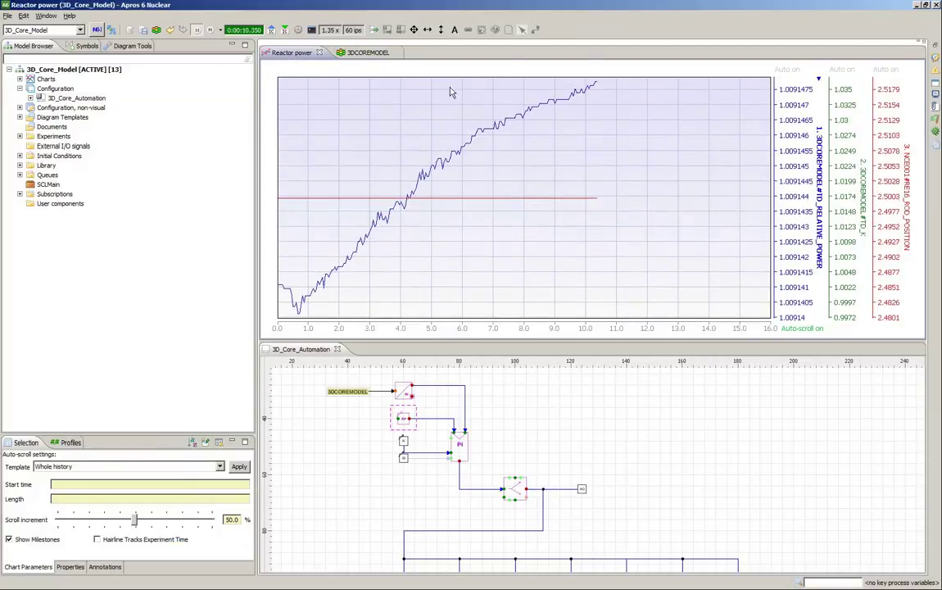
pyautogui.click(360, 53)
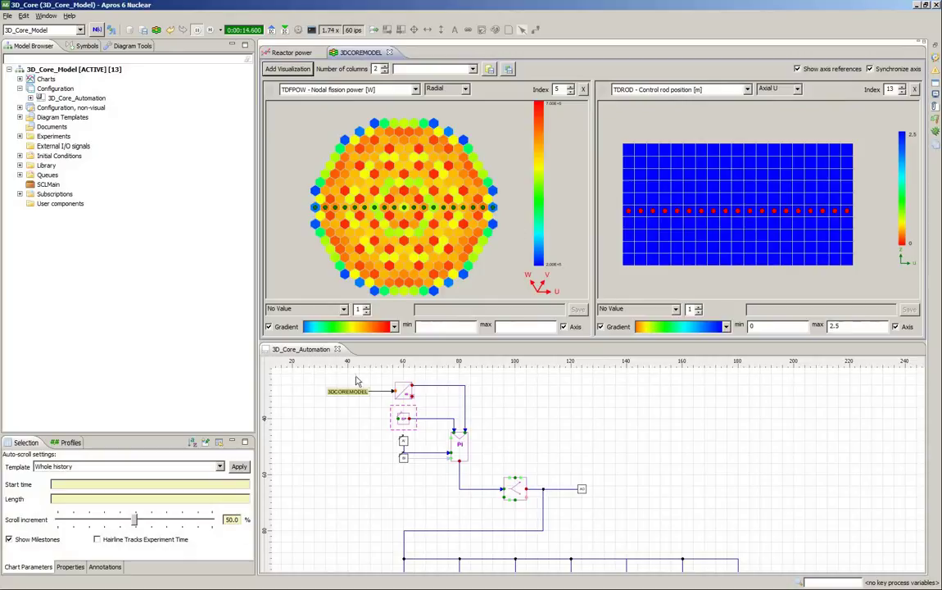
# Set the SP01 setpoint value to 0.8 while the simulation runs and inspect a moving rod's cell in the control rod view.
pyautogui.click(401, 422)
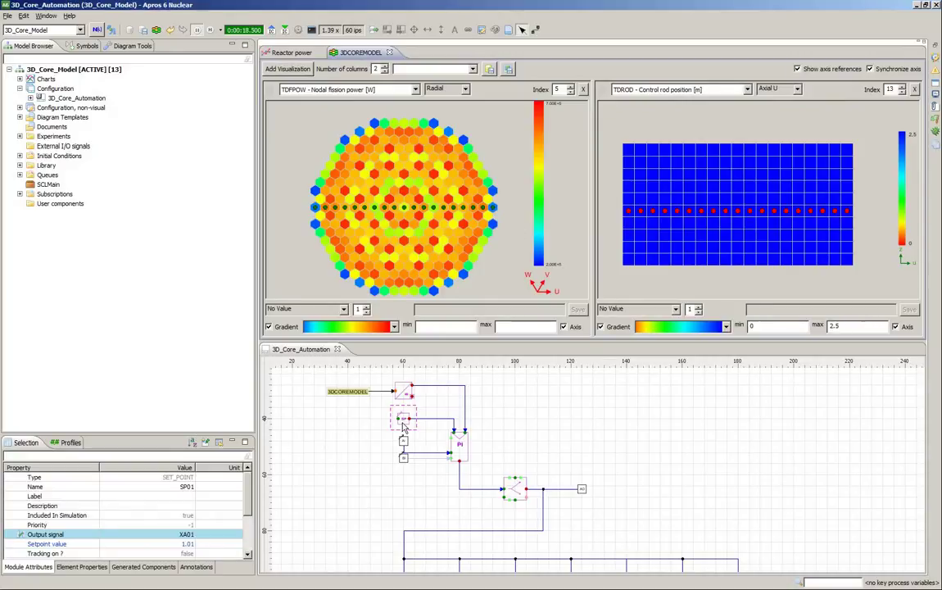
pyautogui.click(183, 546)
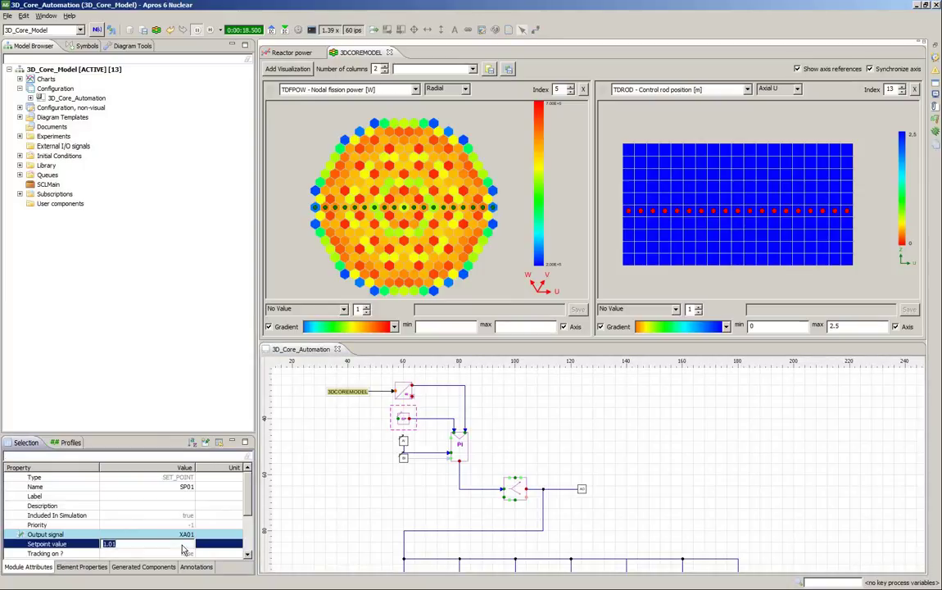
pyautogui.write('0.8')
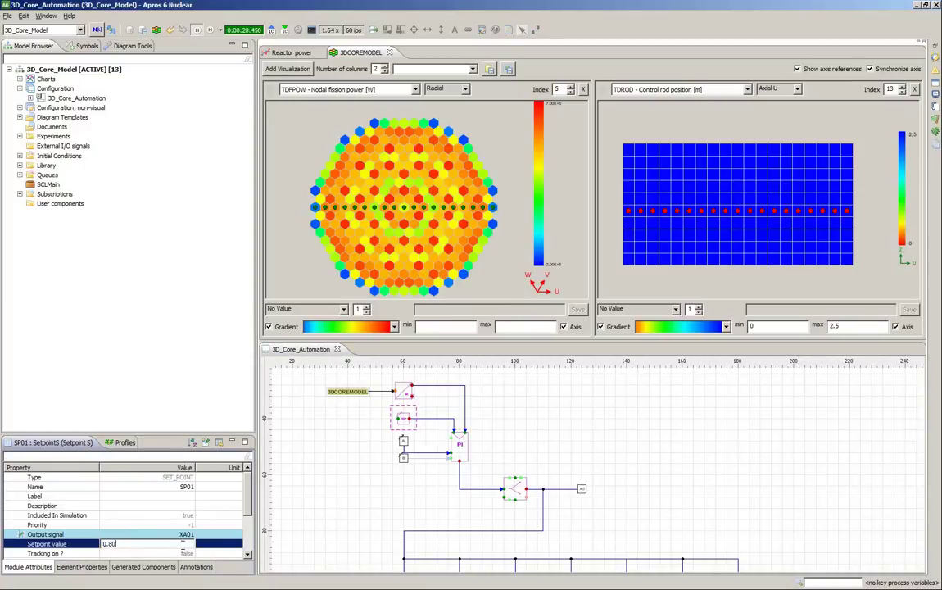
pyautogui.press('Return')
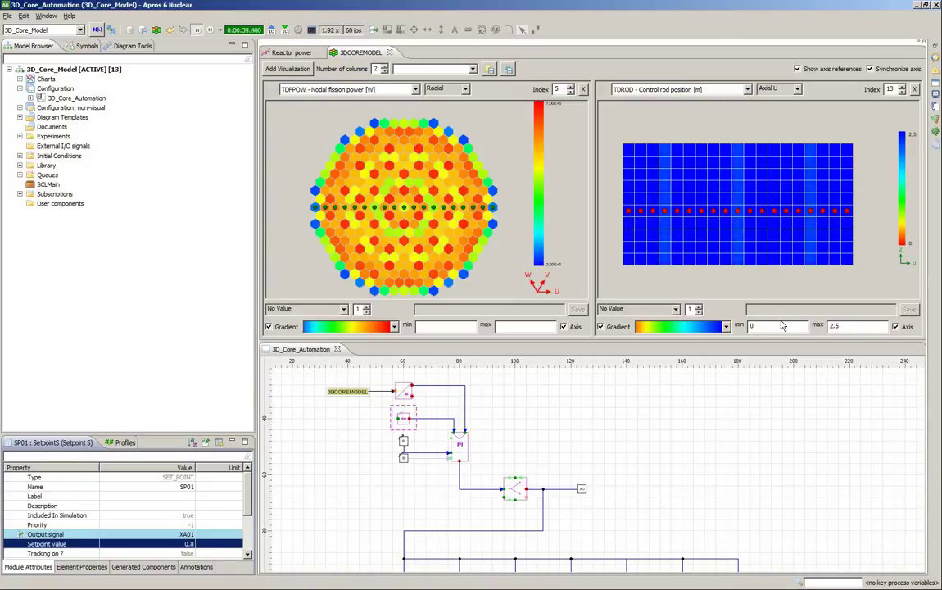
pyautogui.click(668, 228)
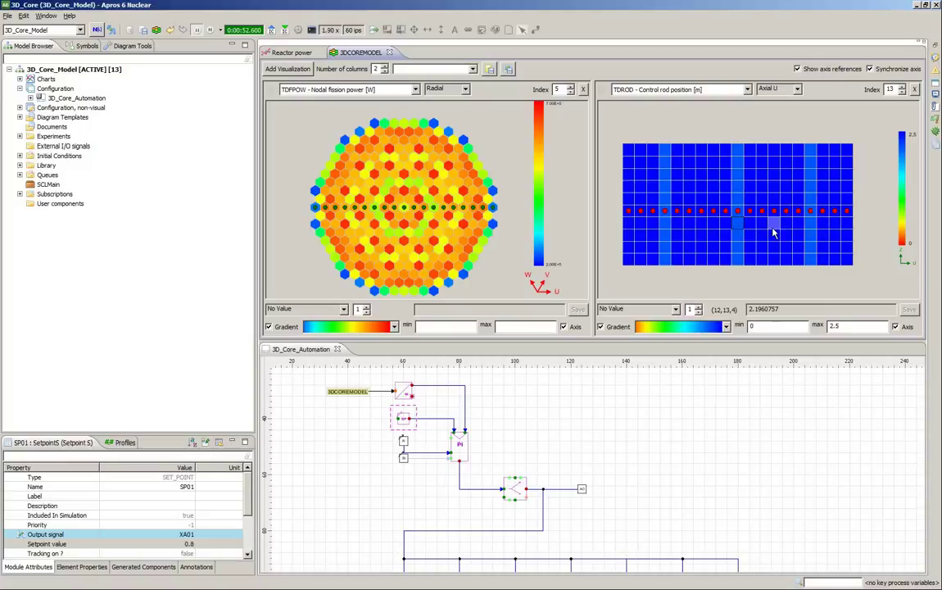
# Inspect cells of the last moving rod in the Axial U section and check the Reactor power chart's trends, returning to the 3DCOREMODEL visualization.
pyautogui.click(813, 229)
pyautogui.click(810, 258)
pyautogui.click(293, 52)
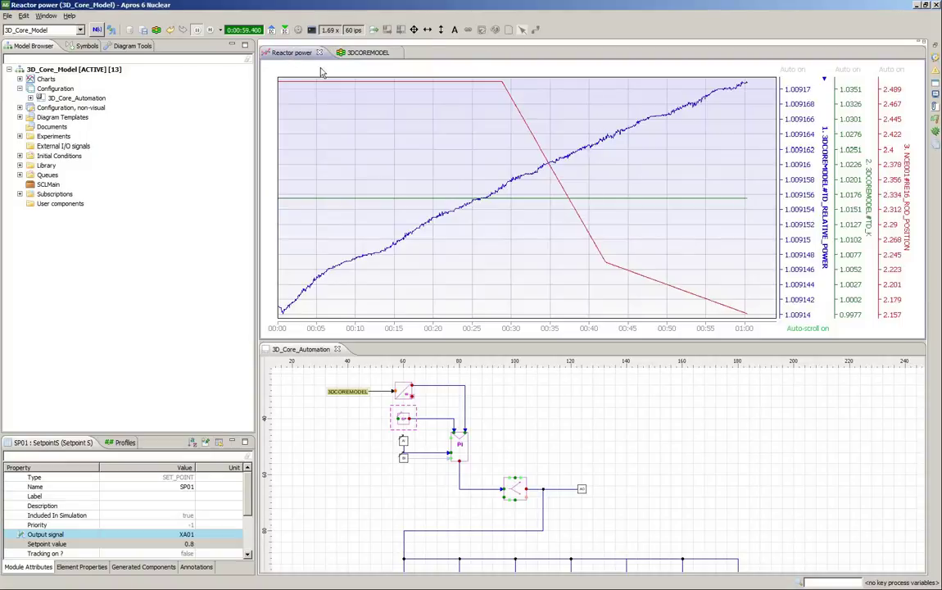
pyautogui.click(380, 86)
pyautogui.click(362, 53)
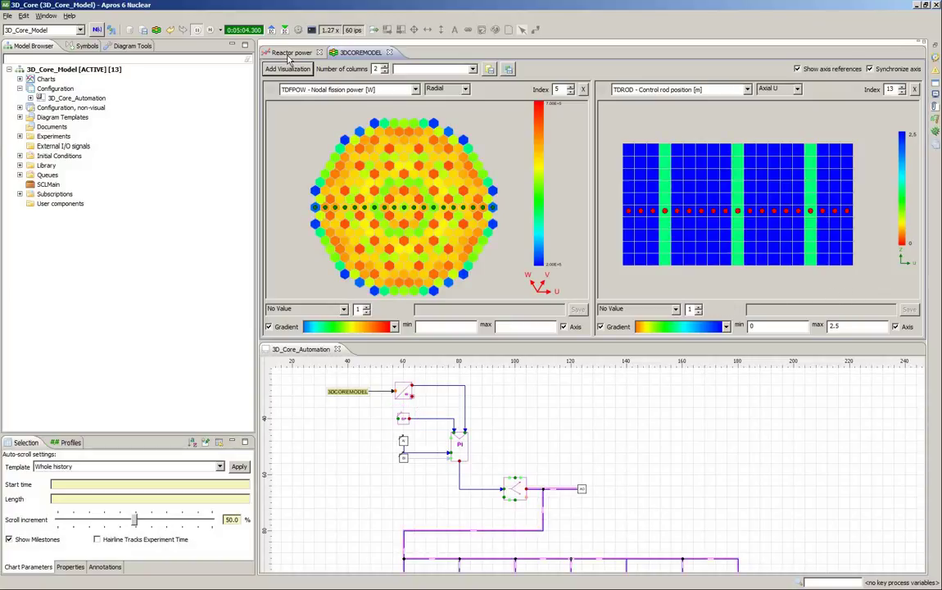
# Compare the Reactor power chart's curves with the control rod positions in cells of the first and middle moving rods.
pyautogui.click(289, 53)
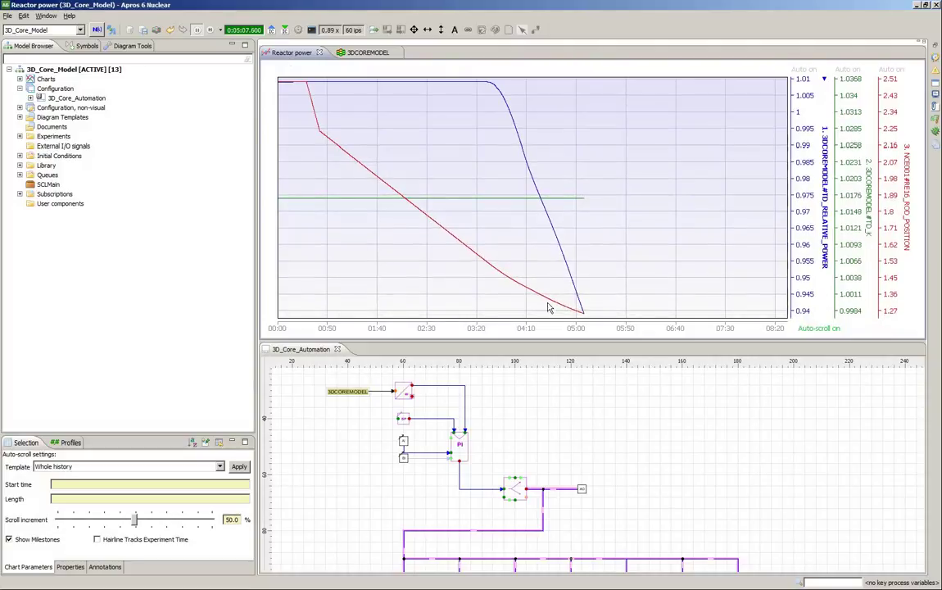
pyautogui.click(360, 53)
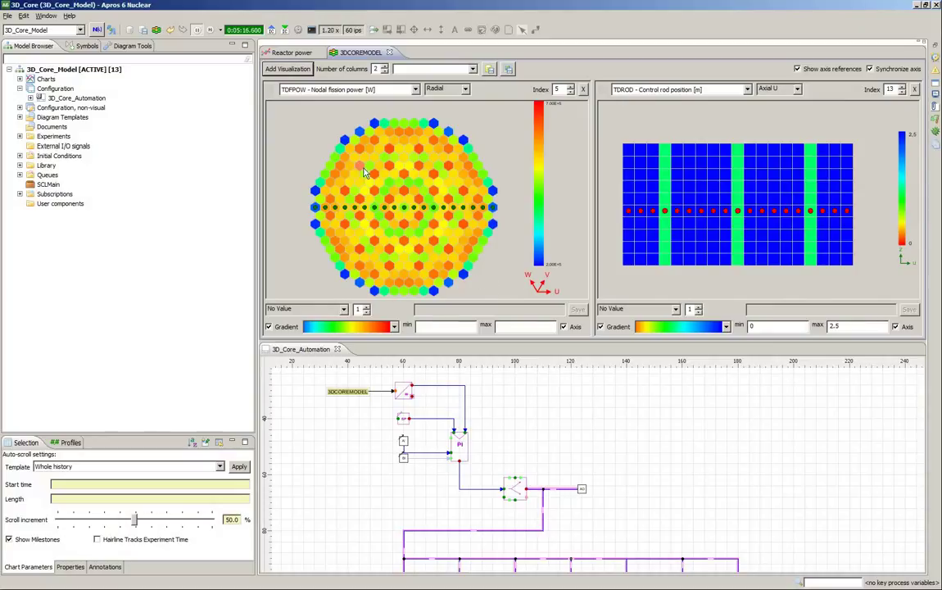
pyautogui.click(670, 267)
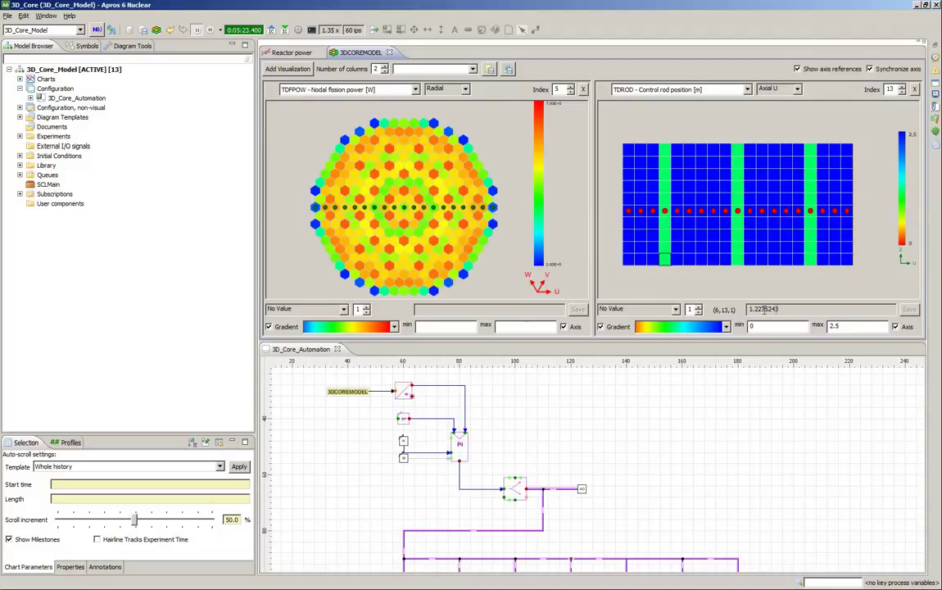
pyautogui.click(737, 235)
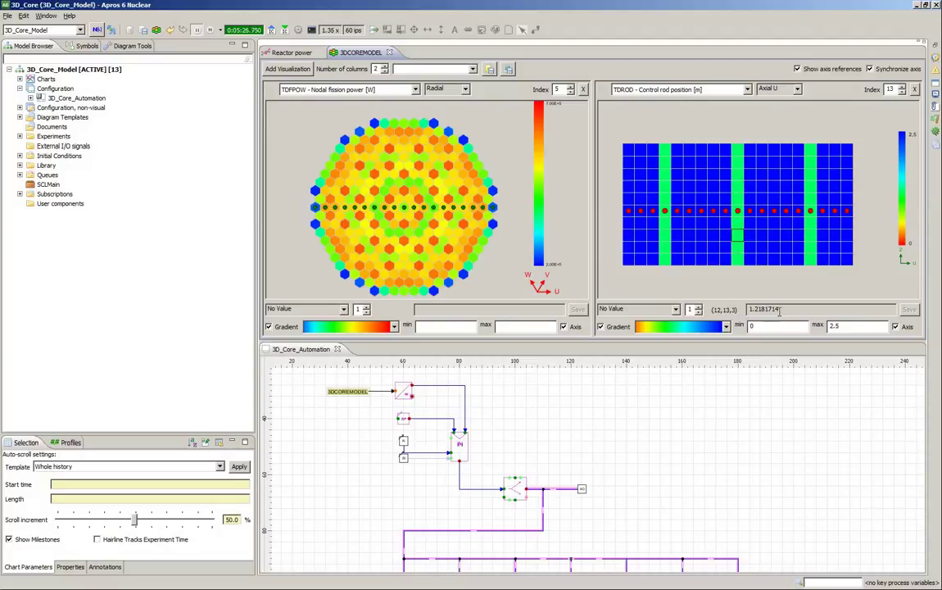
pyautogui.click(292, 53)
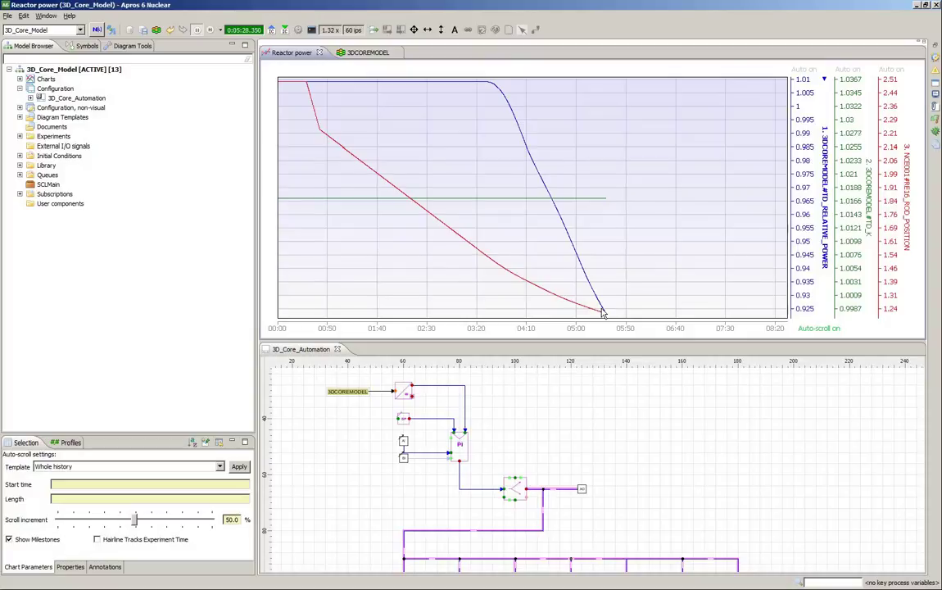
# Inspect the lowest cells of the first and last moving rods in the 3DCOREMODEL visualization and review the Reactor power chart again.
pyautogui.hotkey('ctrl', 'pagedown')
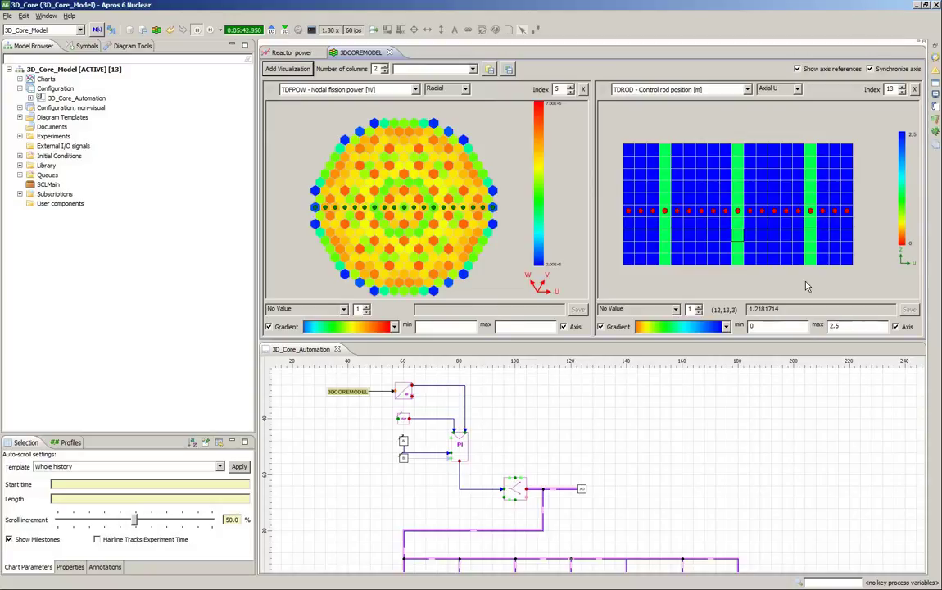
pyautogui.click(664, 262)
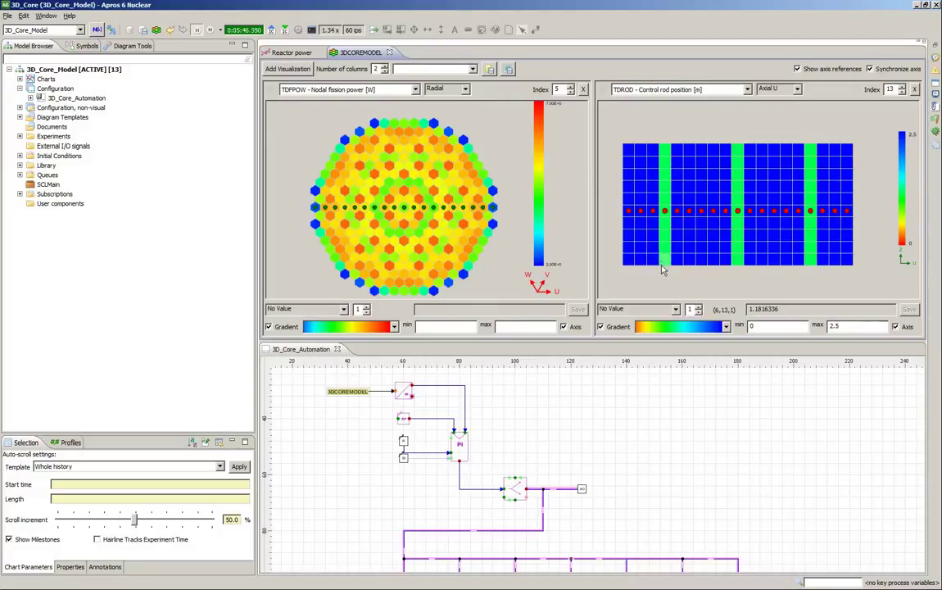
pyautogui.click(810, 260)
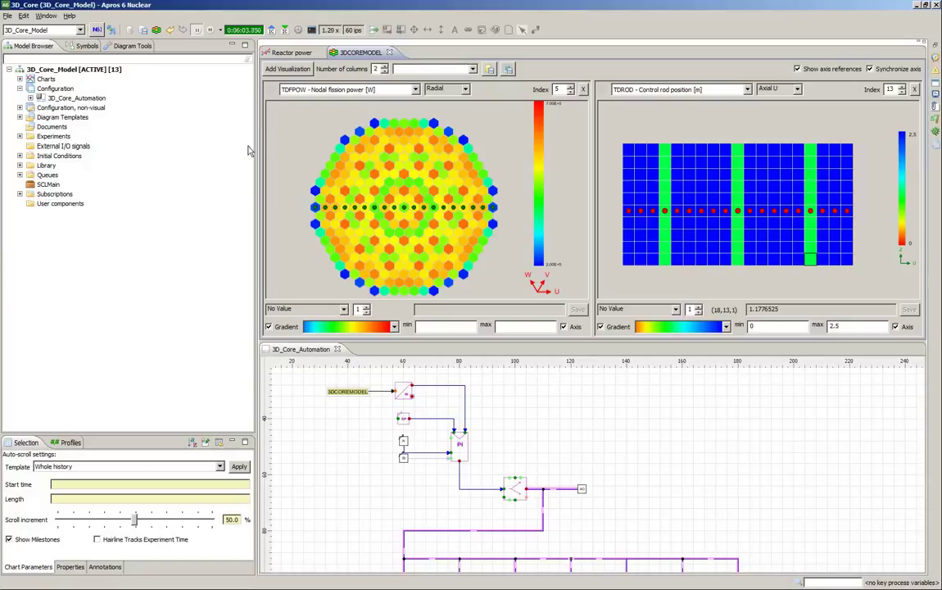
pyautogui.click(288, 54)
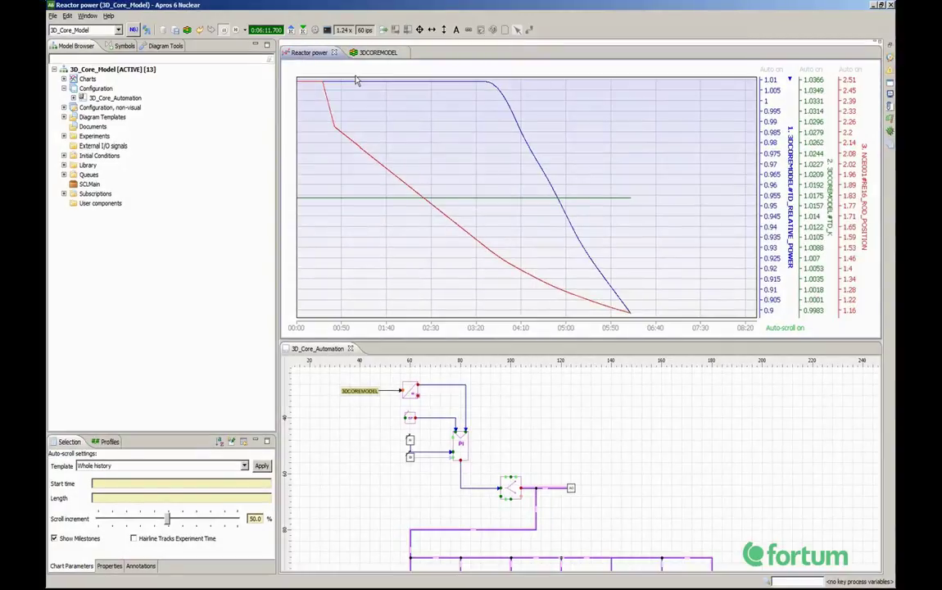